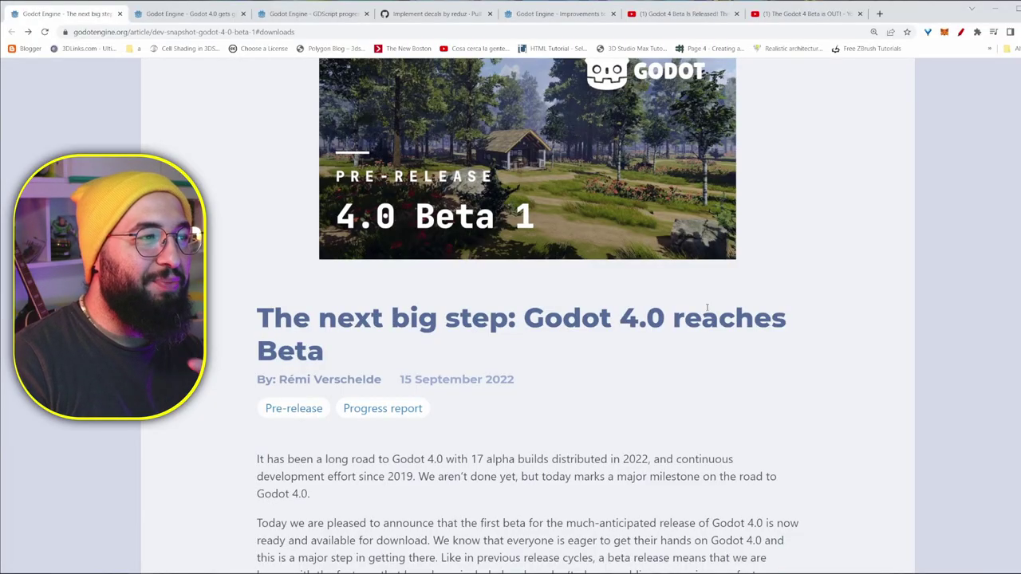
Step: Scroll the Godot 4.0 beta article to its Rendering section
scroll(707, 308, up, 3)
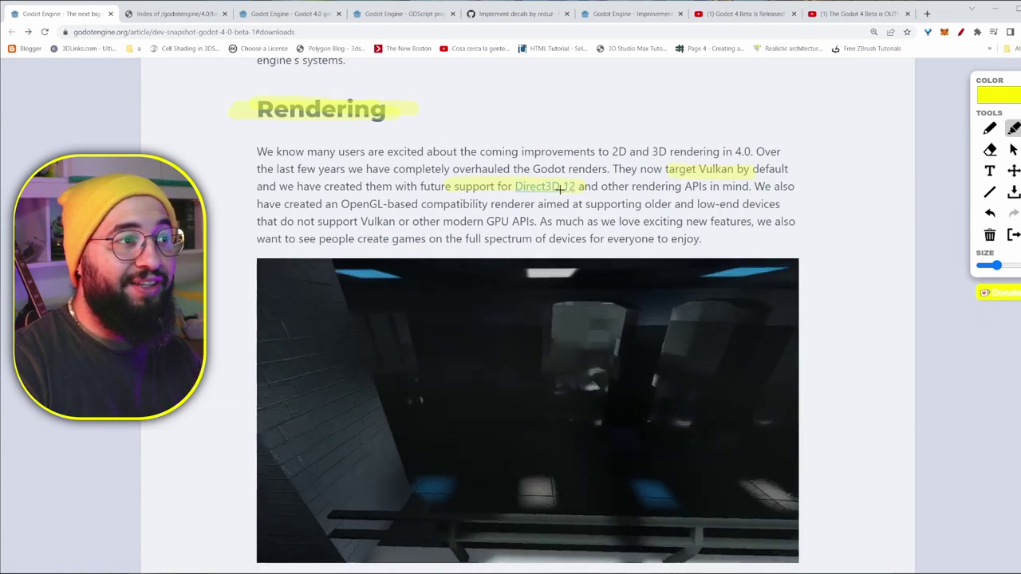
scroll(561, 189, down, 2)
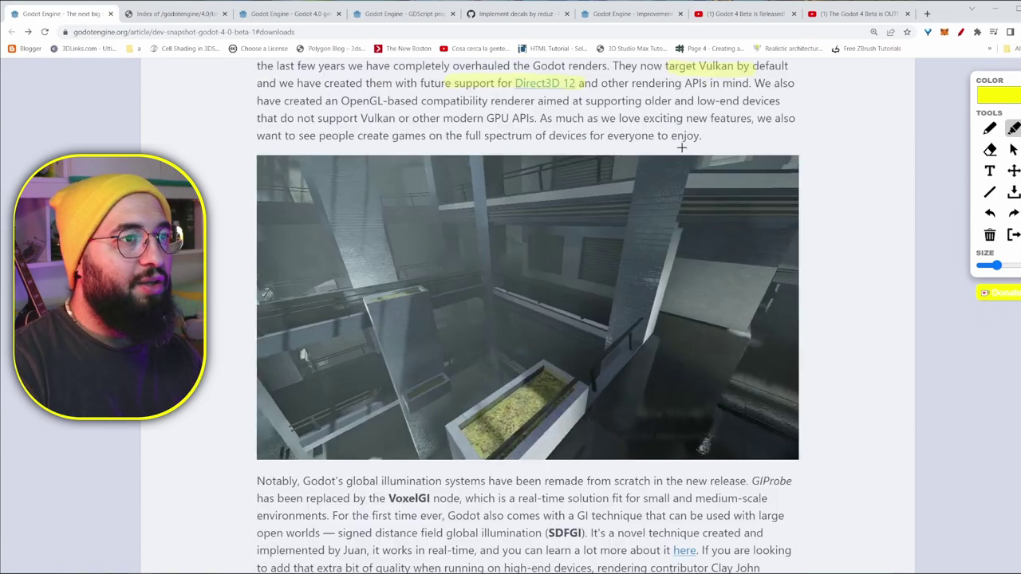
scroll(702, 163, up, 1)
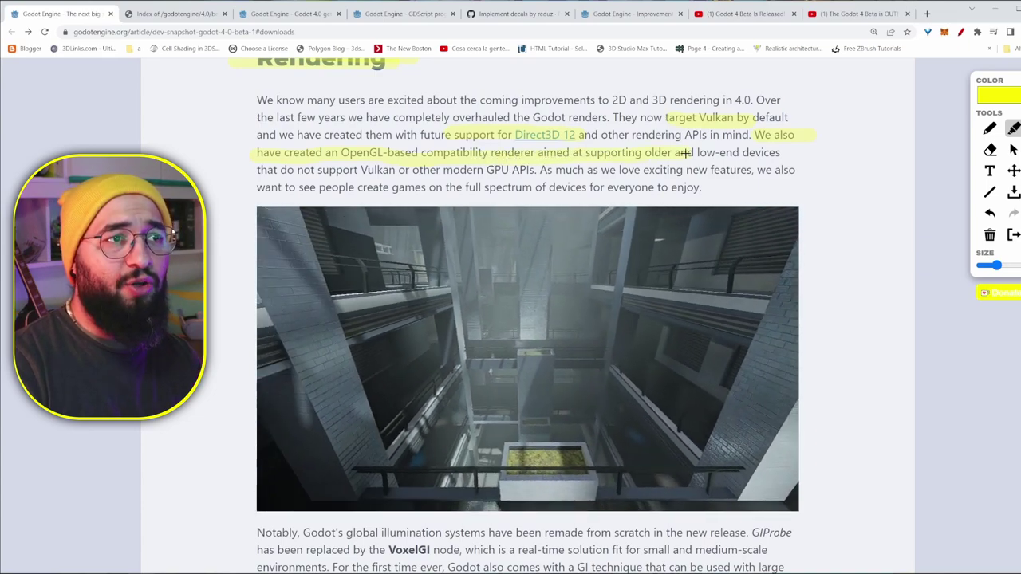
Step: Highlight the Vulkan-lacking devices sentence, 'global illumination systems' and 'the VoxelGI node' in yellow
drag(260, 170, 483, 171)
scroll(509, 192, down, 3)
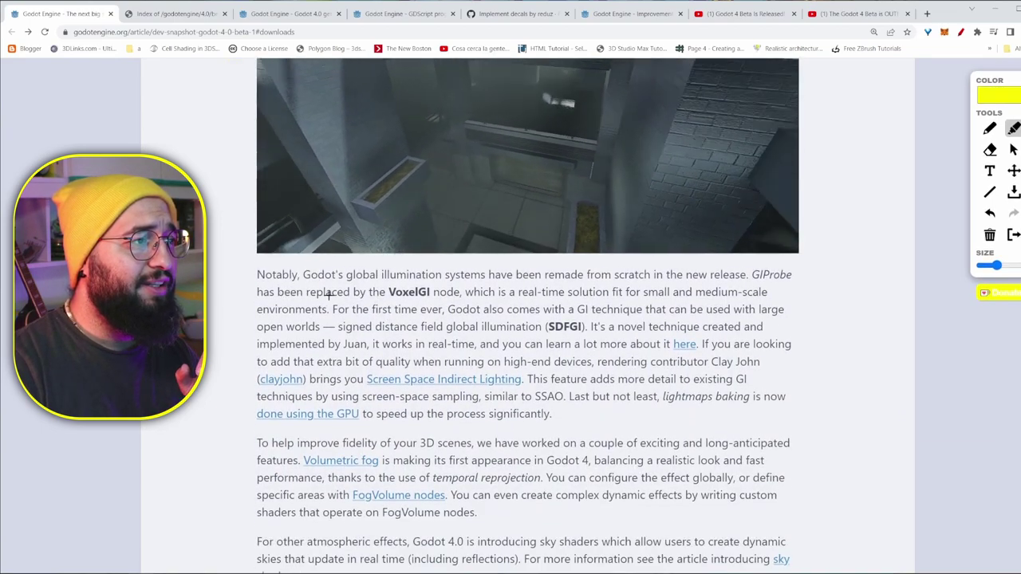
mouse_move(347, 275)
mouse_down()
mouse_move(439, 275)
mouse_move(447, 302)
mouse_move(500, 297)
mouse_up()
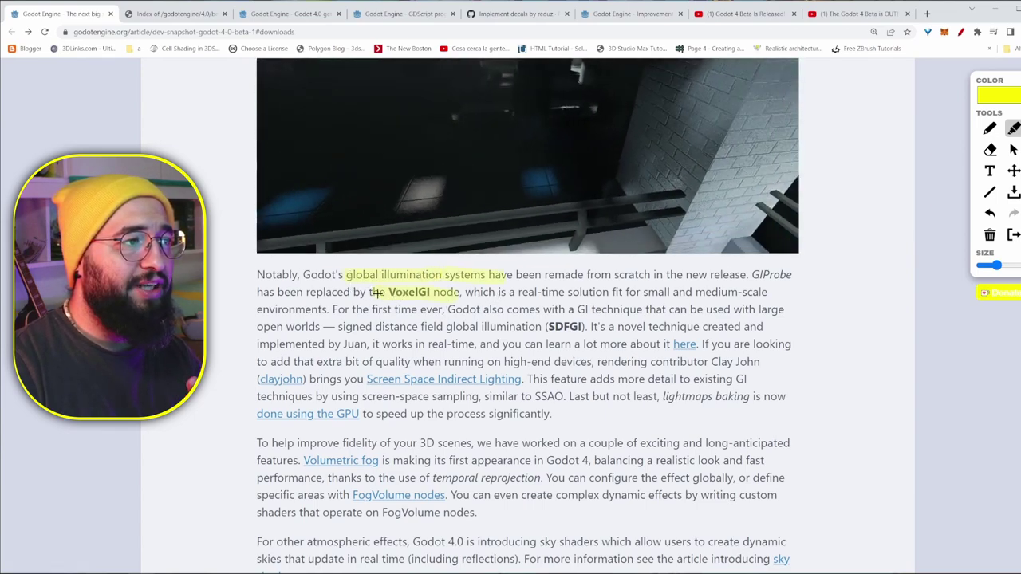
drag(382, 293, 369, 293)
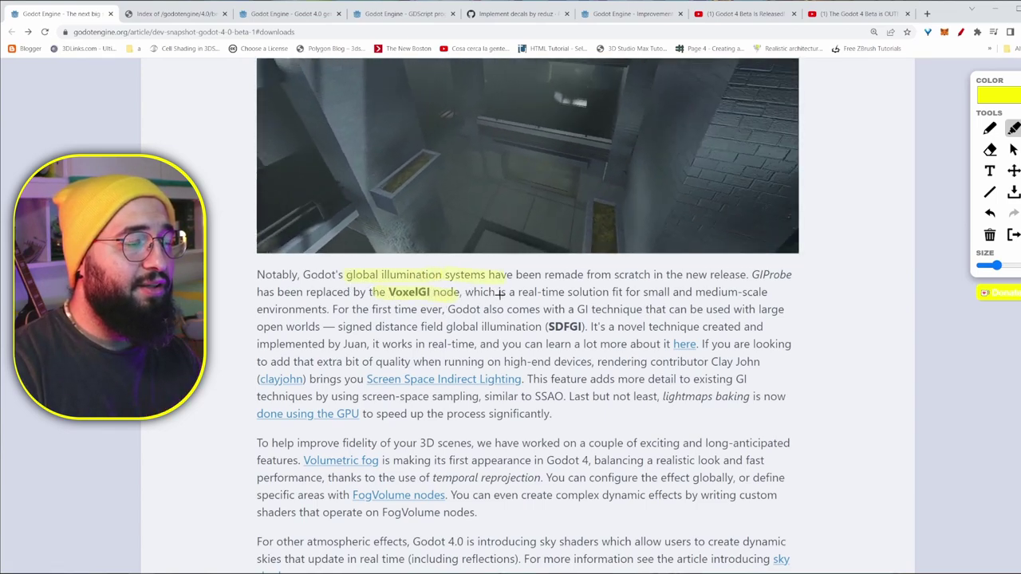
scroll(499, 295, up, 3)
scroll(503, 350, down, 4)
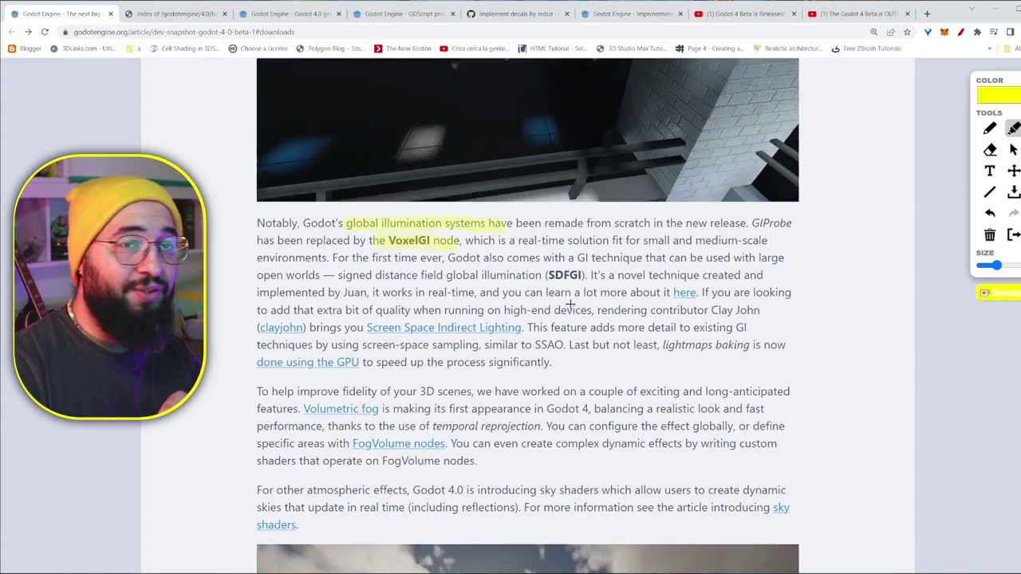
scroll(571, 308, down, 1)
scroll(558, 335, down, 2)
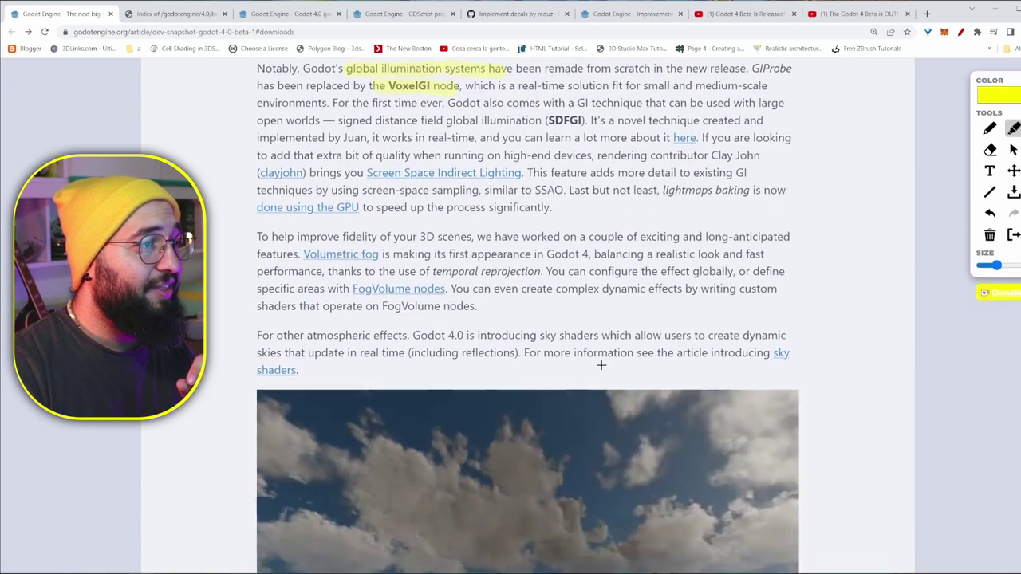
Step: Highlight 'Volumetric fog' and 'areas with FogVolume nodes' in yellow
drag(382, 254, 281, 255)
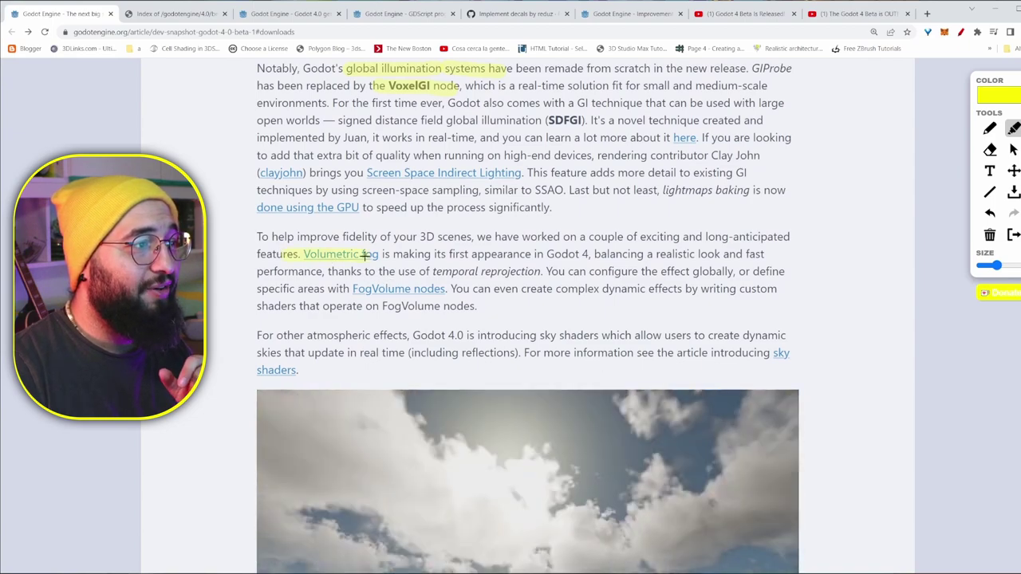
drag(321, 289, 445, 289)
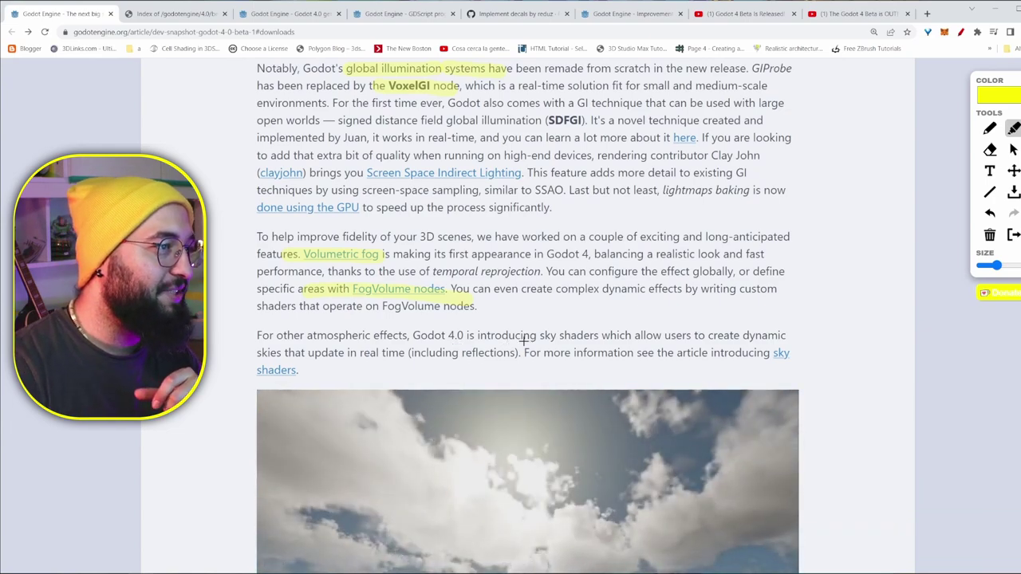
scroll(397, 281, down, 5)
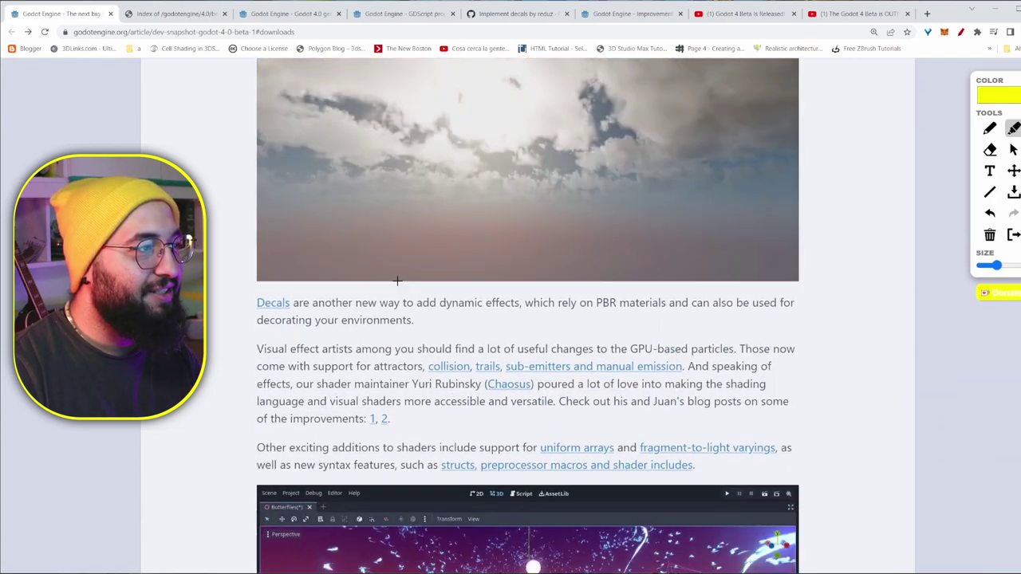
scroll(389, 293, down, 1)
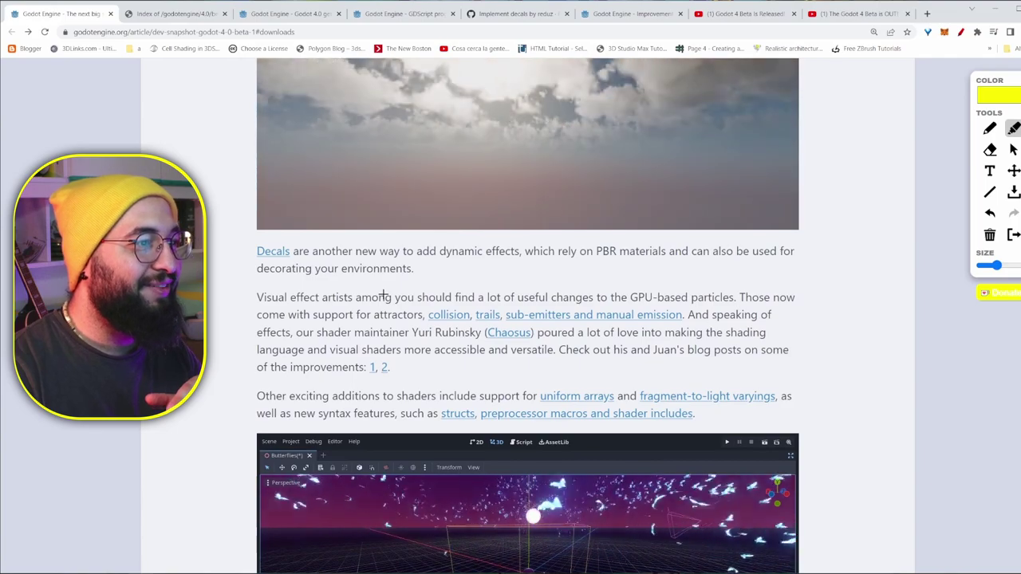
scroll(515, 267, down, 2)
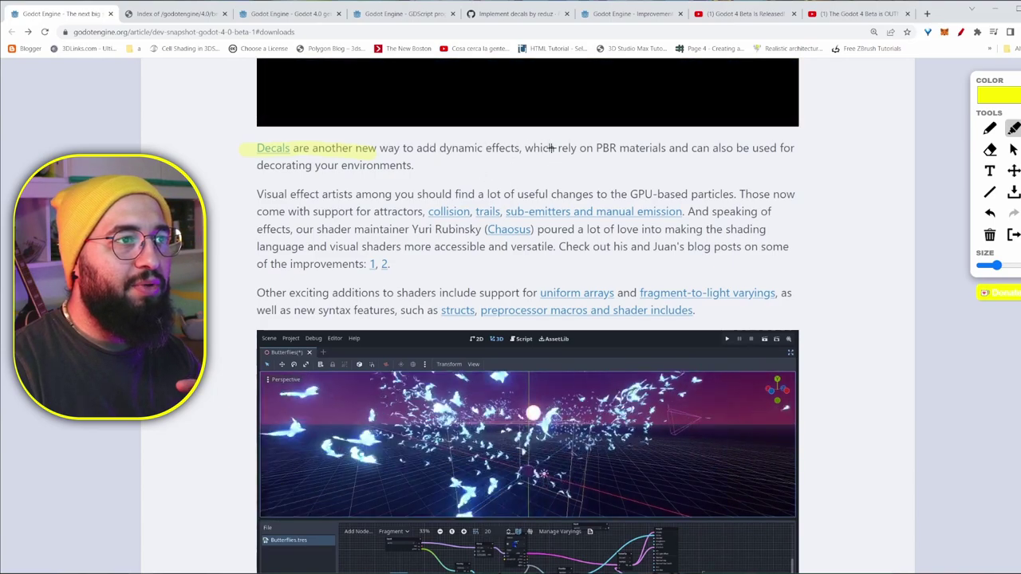
Step: Highlight 'PBR materials' in yellow further down the article
drag(581, 149, 686, 151)
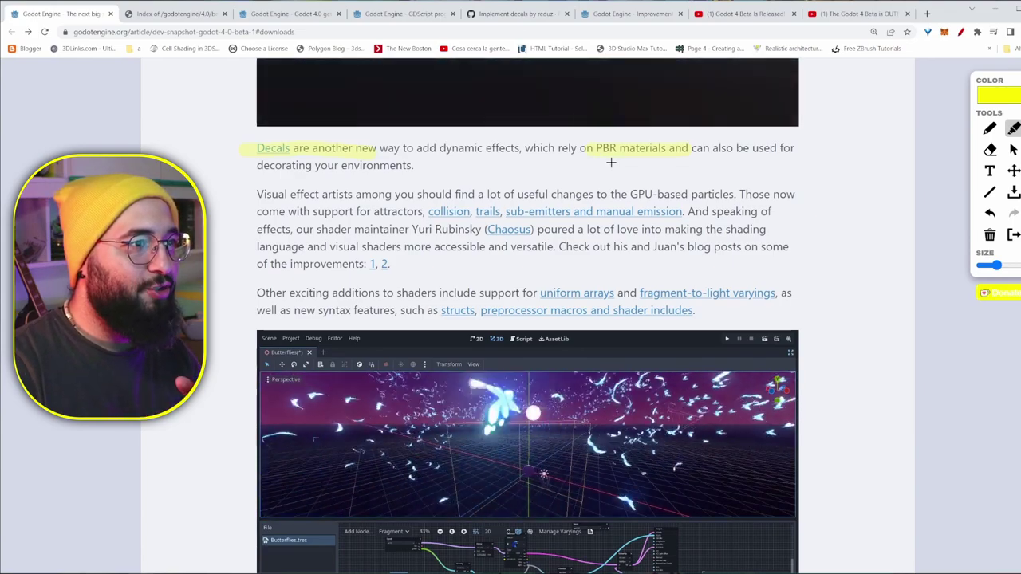
scroll(611, 162, down, 1)
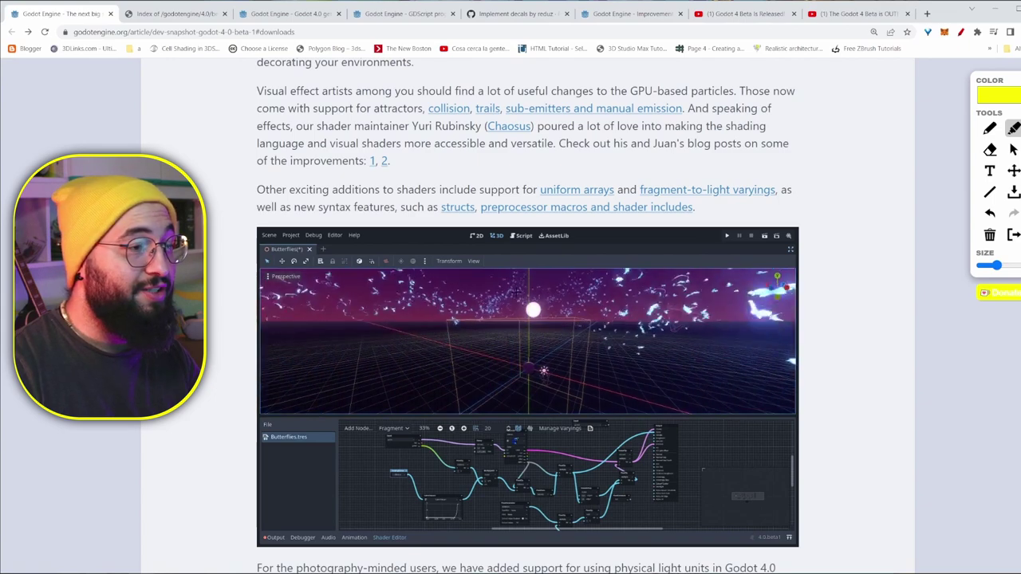
scroll(527, 319, down, 1)
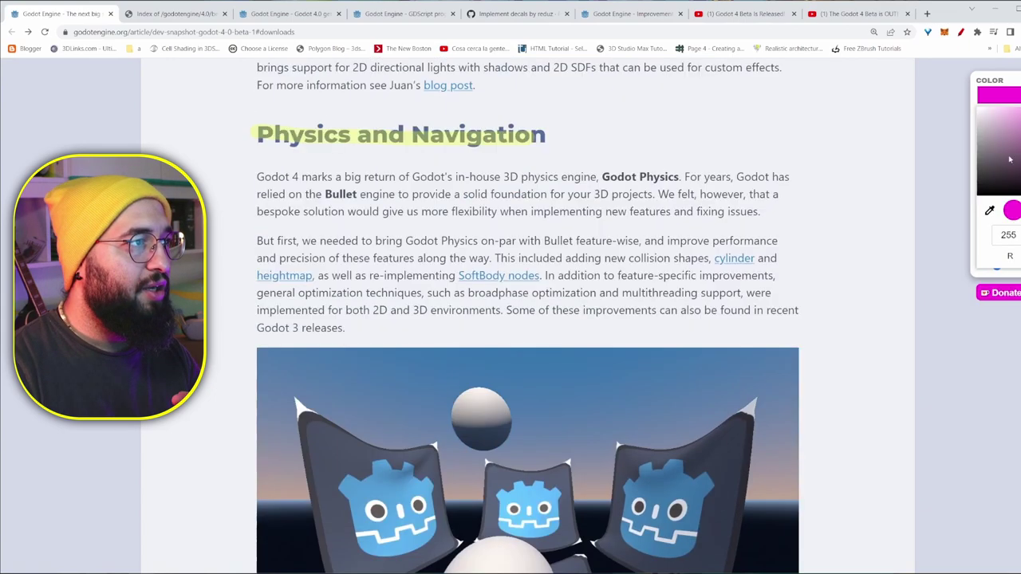
Step: Switch the highlighter to magenta and mark the Physics and Navigation heading
click(586, 109)
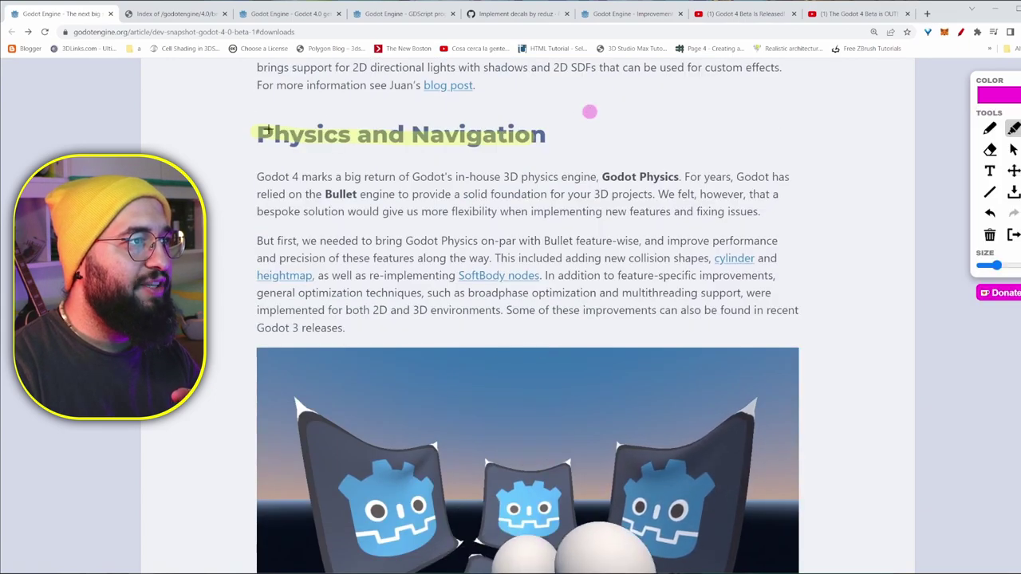
drag(241, 134, 681, 126)
scroll(559, 136, down, 1)
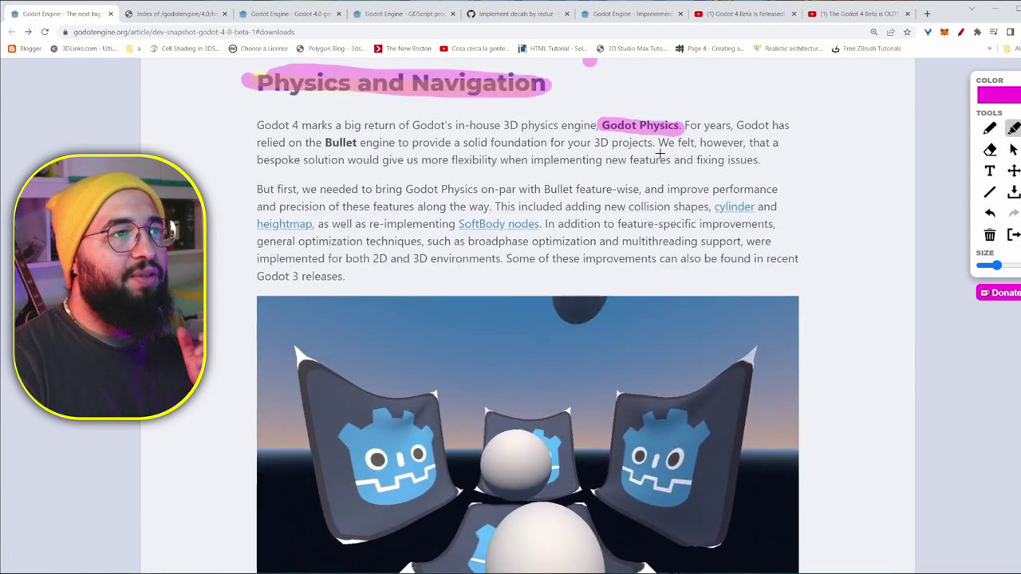
scroll(619, 133, down, 1)
scroll(789, 142, up, 1)
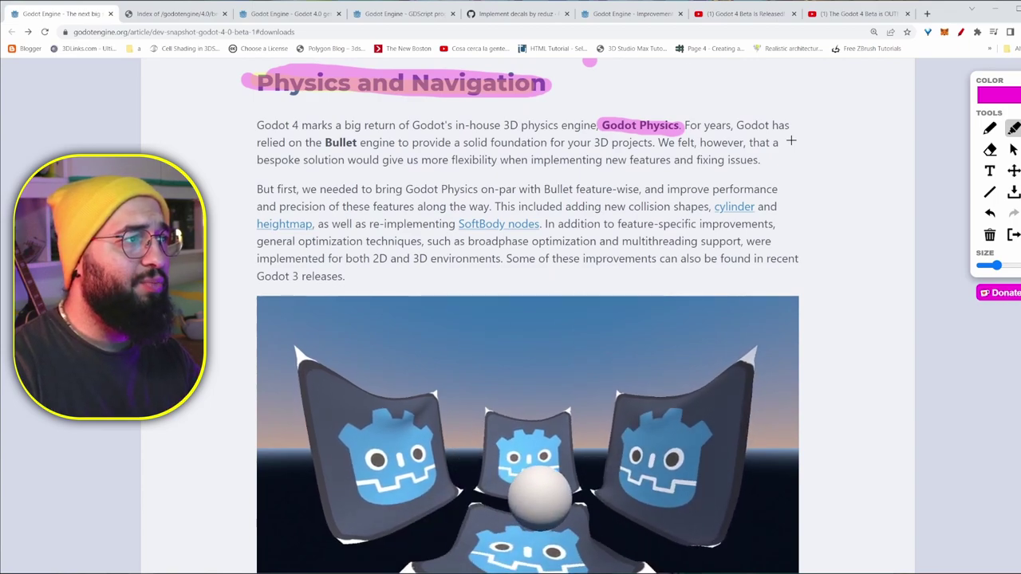
Step: Highlight the Bullet engine line, 'more flexibility' and 'SoftBody nodes' in magenta
drag(300, 143, 653, 142)
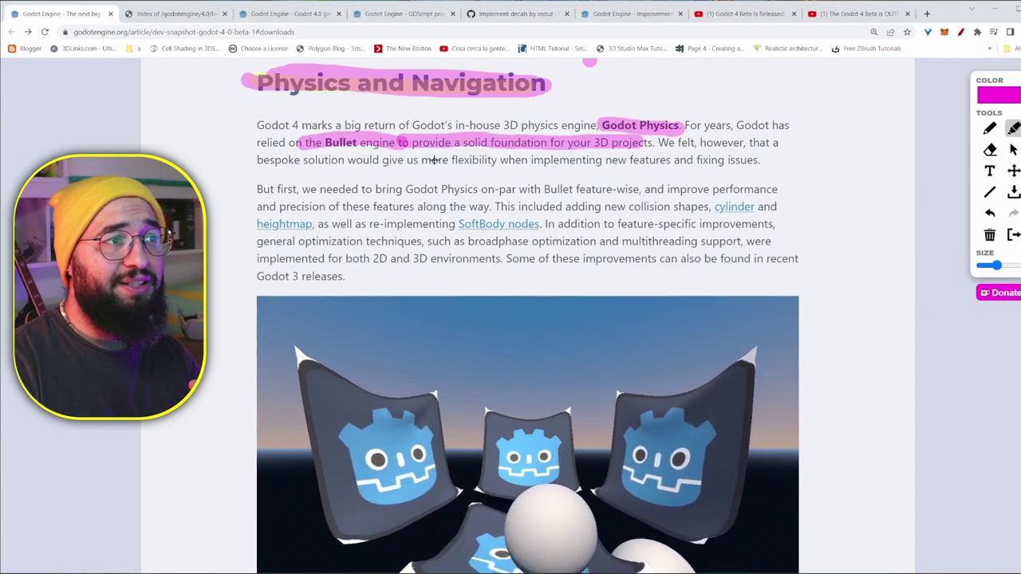
drag(423, 160, 492, 162)
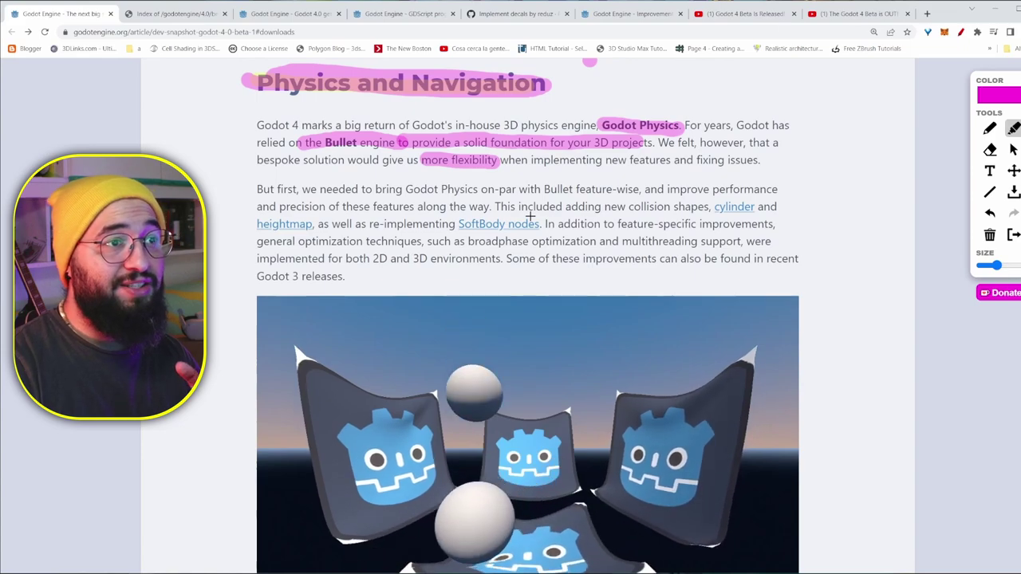
drag(669, 161, 769, 160)
scroll(458, 249, down, 1)
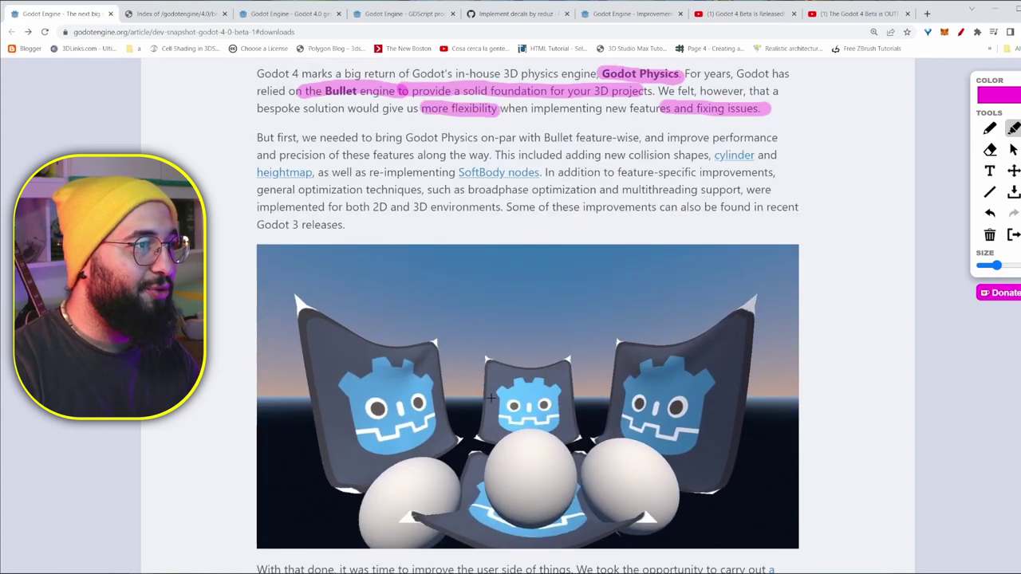
scroll(499, 291, down, 1)
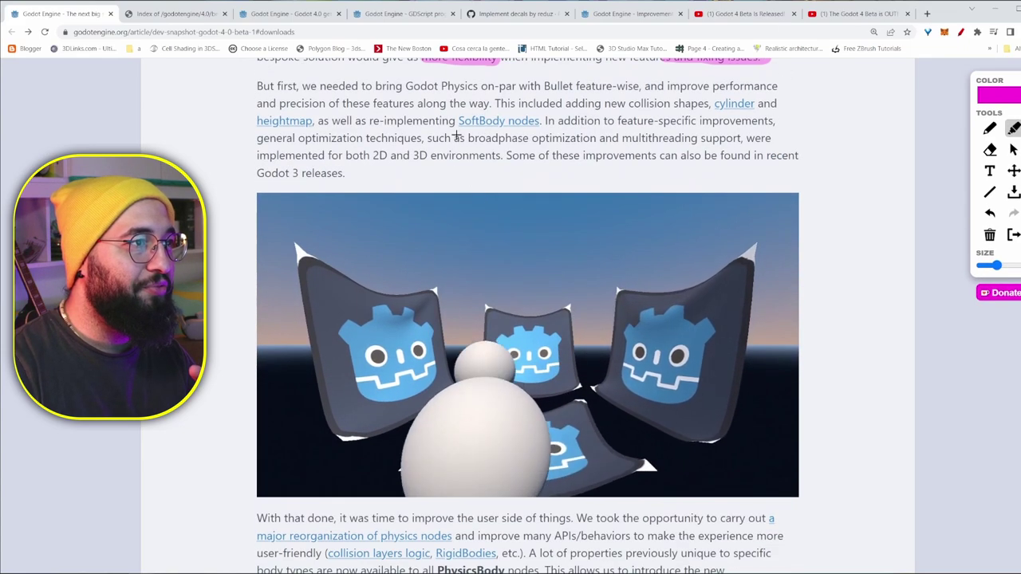
drag(437, 122, 547, 121)
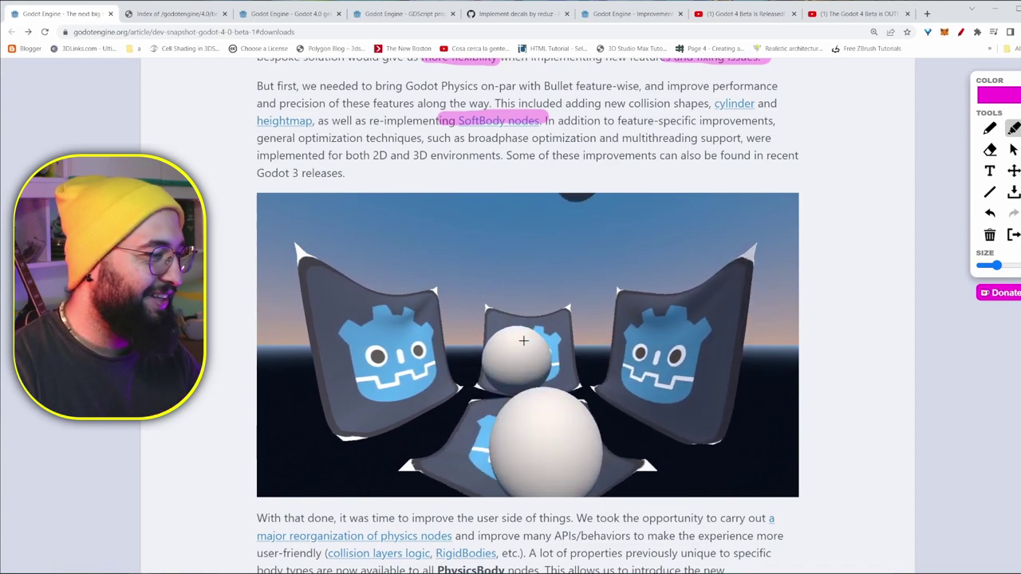
scroll(635, 435, down, 10)
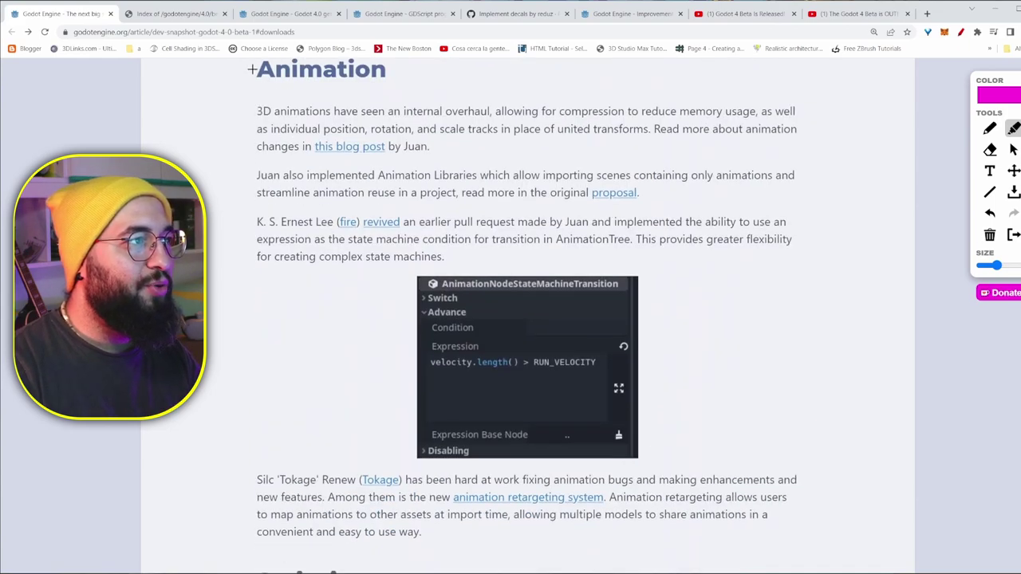
Step: Highlight the Animation heading in magenta and scroll down to Scripting > GDScript
drag(293, 69, 407, 69)
scroll(507, 197, up, 1)
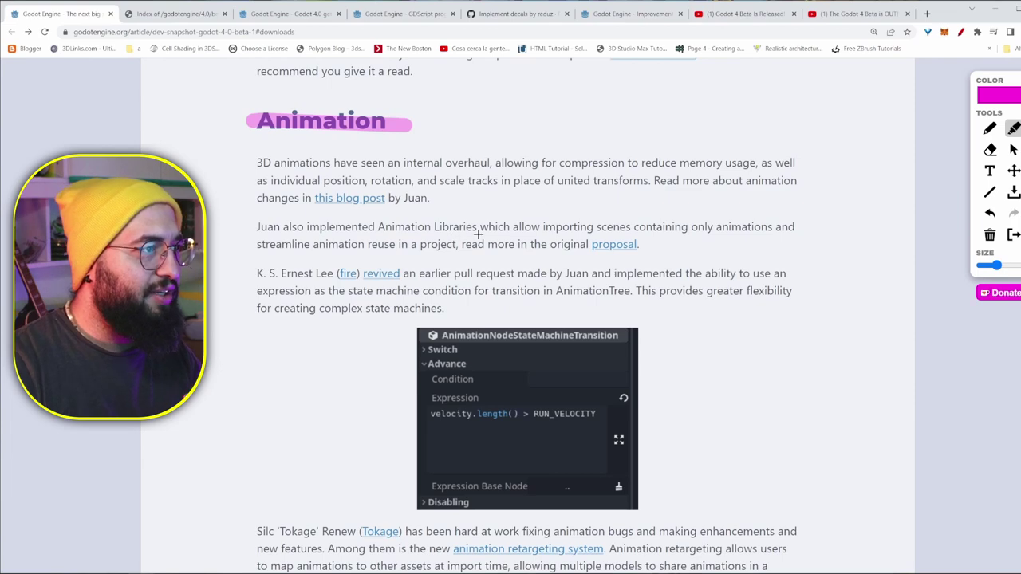
scroll(479, 233, down, 2)
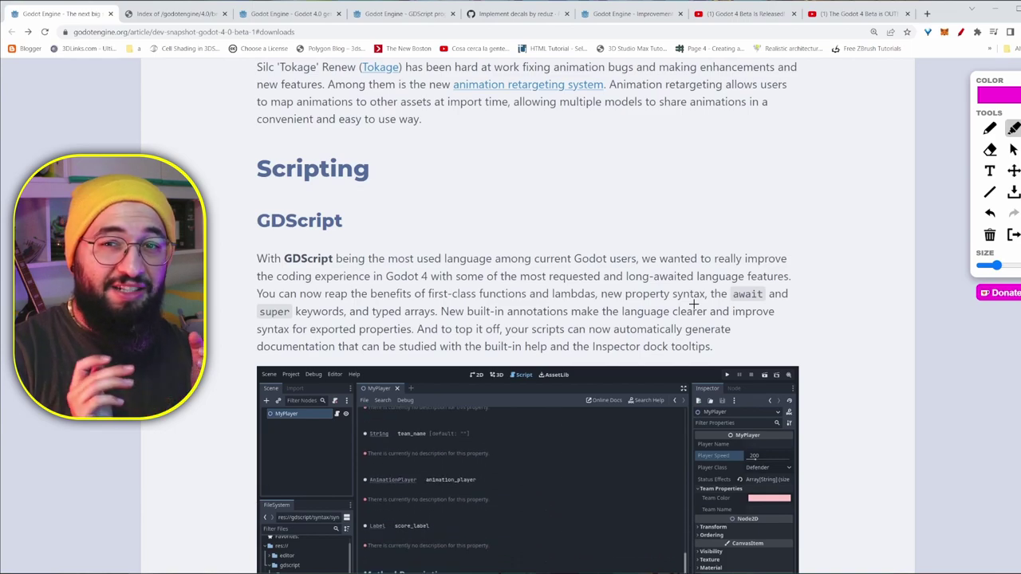
scroll(694, 304, down, 1)
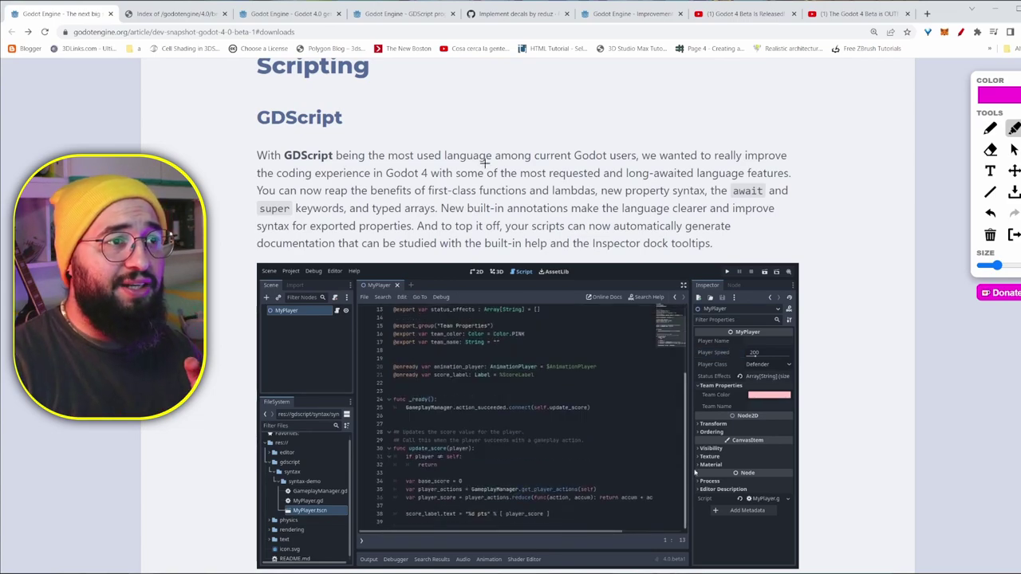
drag(712, 191, 786, 191)
drag(262, 208, 434, 208)
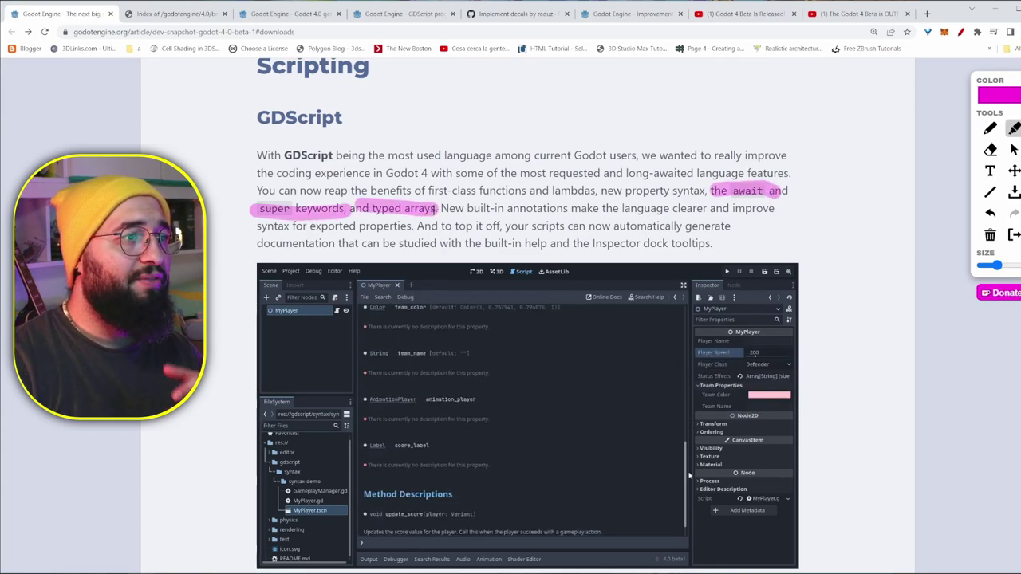
scroll(508, 250, down, 3)
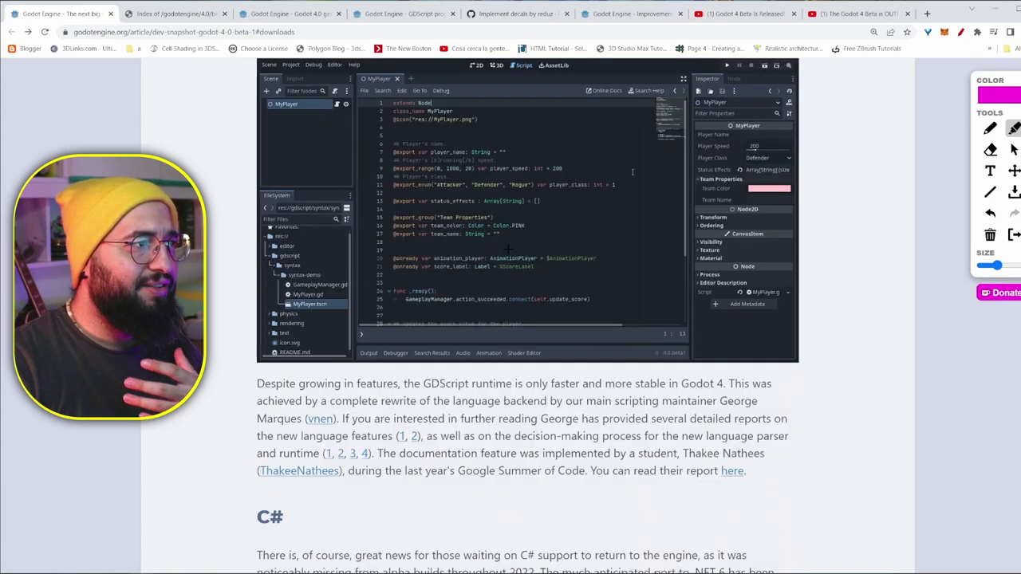
scroll(508, 249, up, 3)
scroll(317, 467, down, 3)
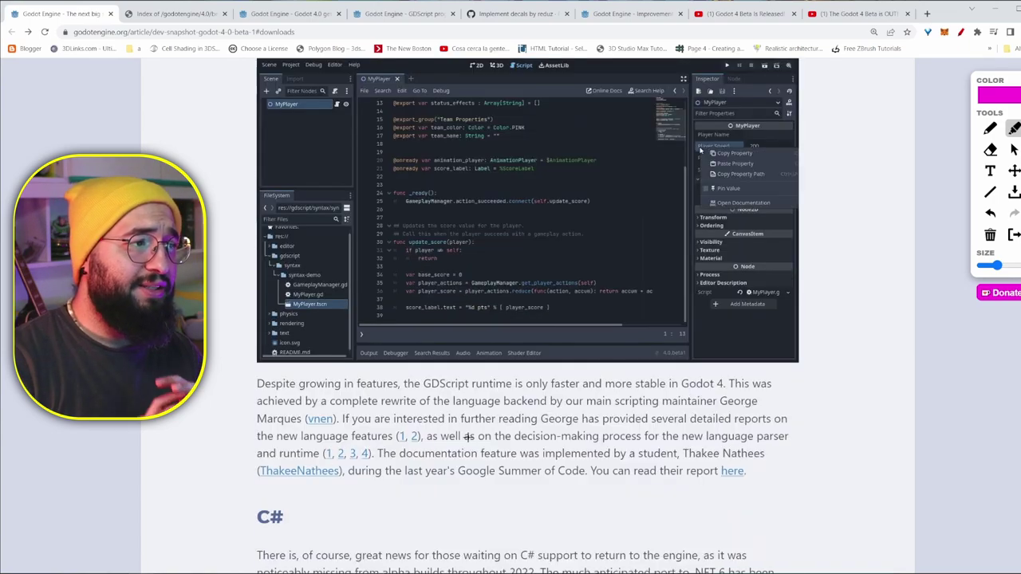
key(ctrl+4)
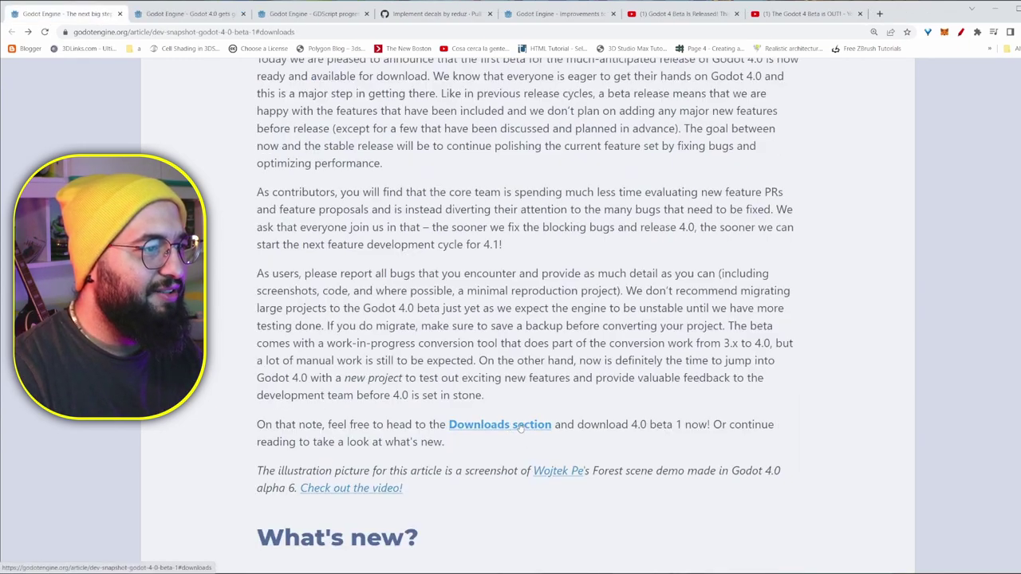
Step: Jump to the Downloads section and open the Standard build listing in a new tab
click(494, 425)
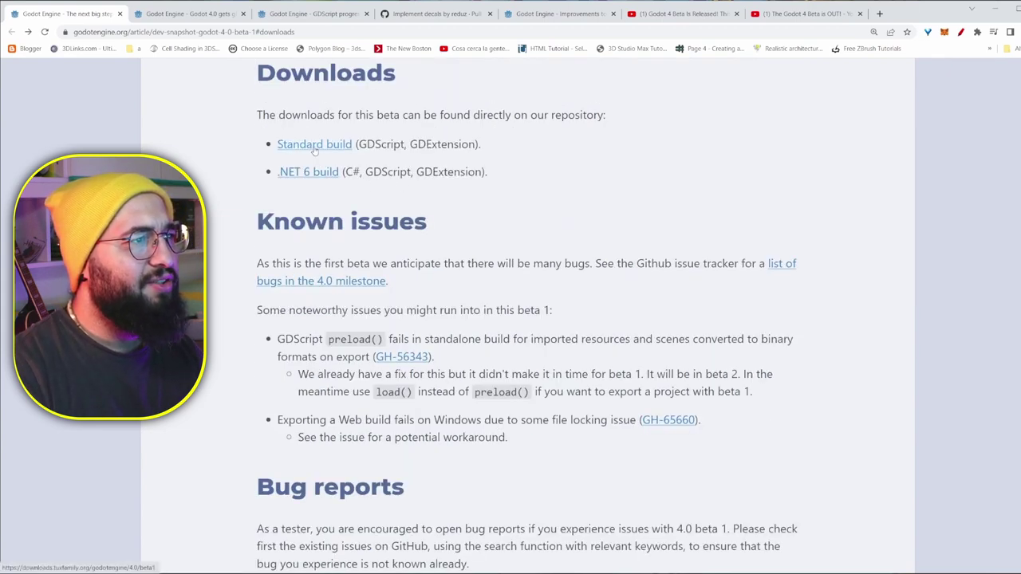
double_click(381, 144)
double_click(449, 144)
click(392, 159)
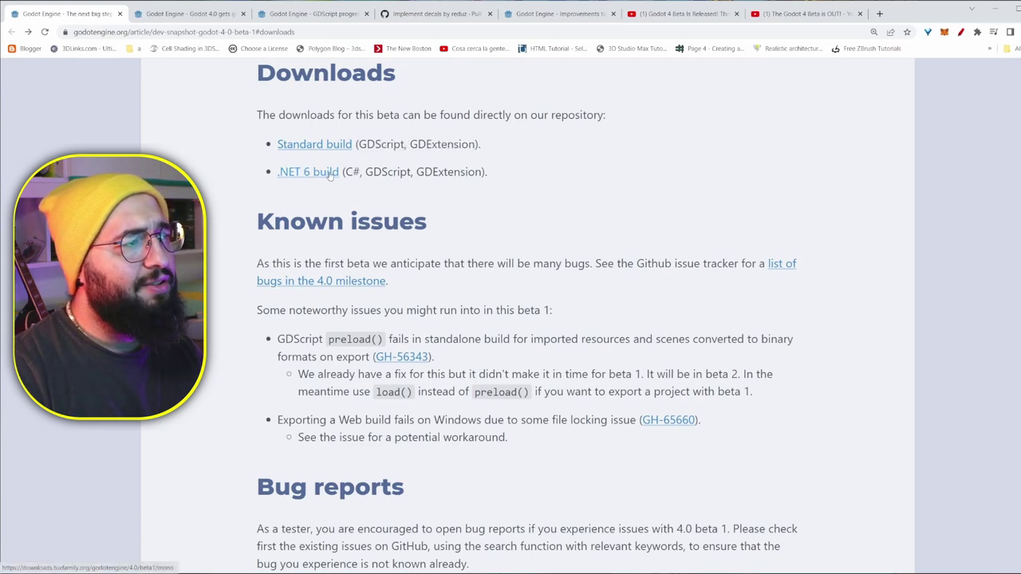
double_click(391, 173)
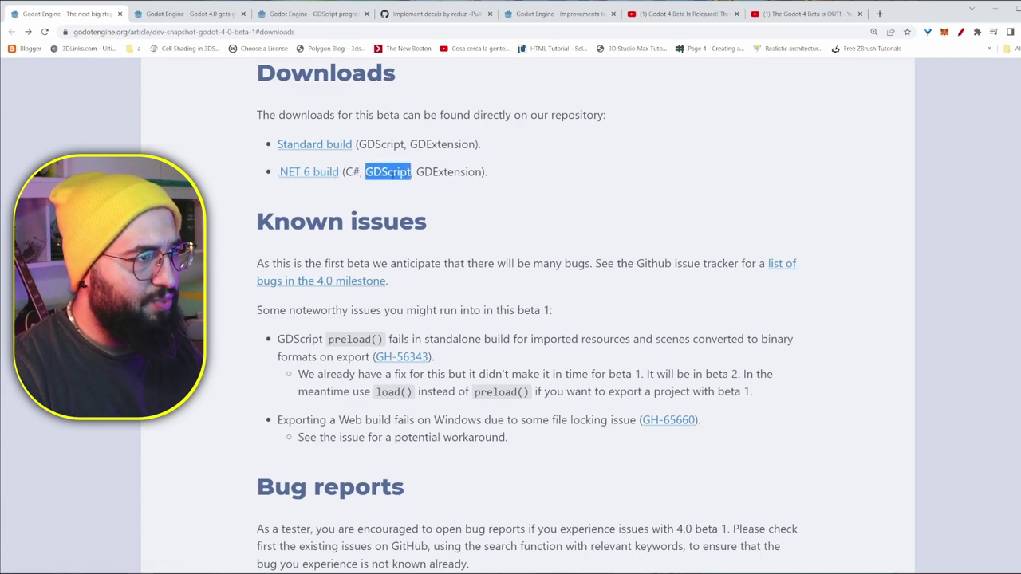
click(330, 144)
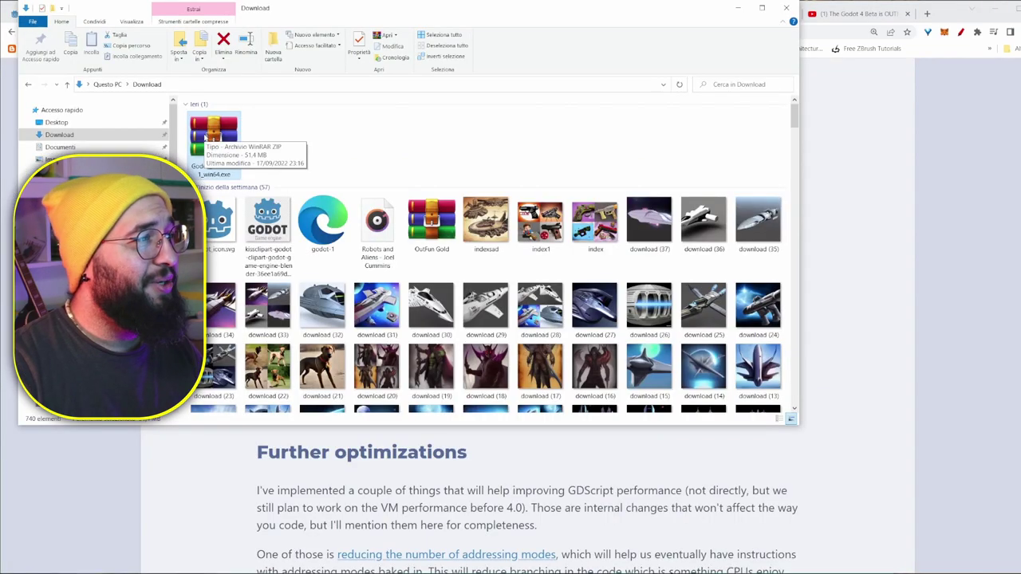
Step: Open Godot_v4.0-beta1_win64.exe.zip from the Downloads folder
double_click(209, 134)
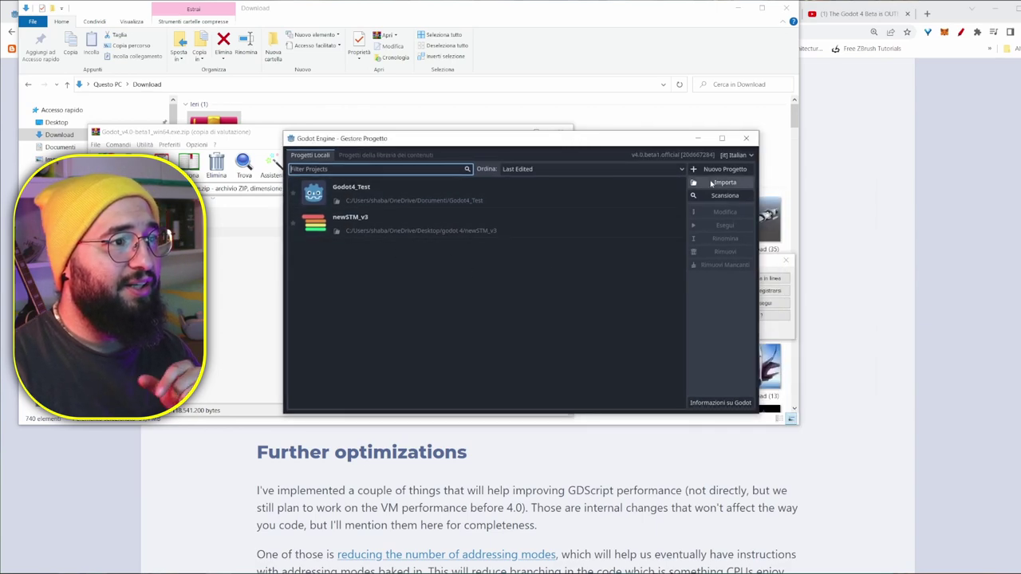
Step: Start a new project 'youtube terst' in its own folder with the Vulkan Mobile renderer
click(724, 169)
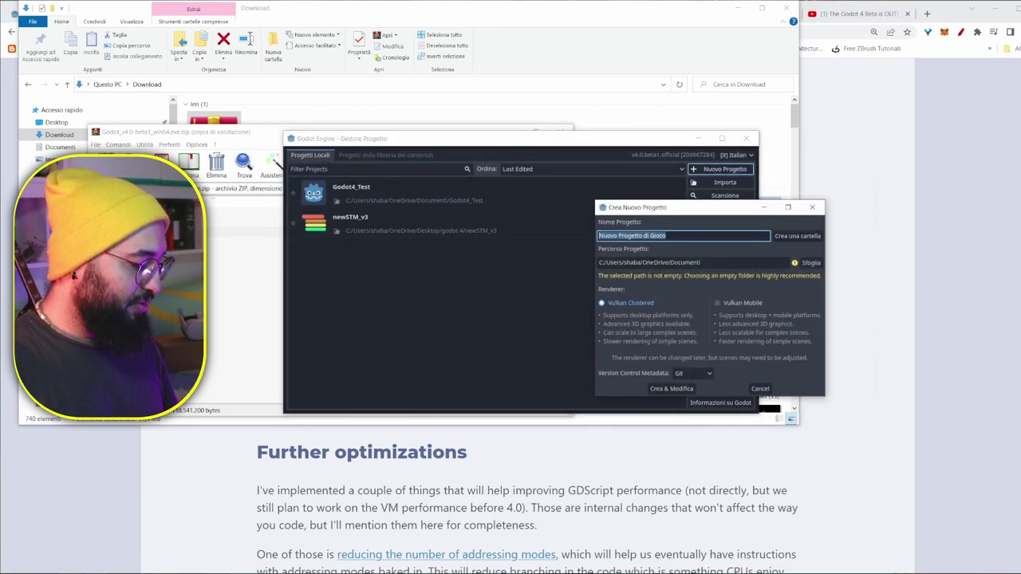
text(youtube terst)
click(797, 235)
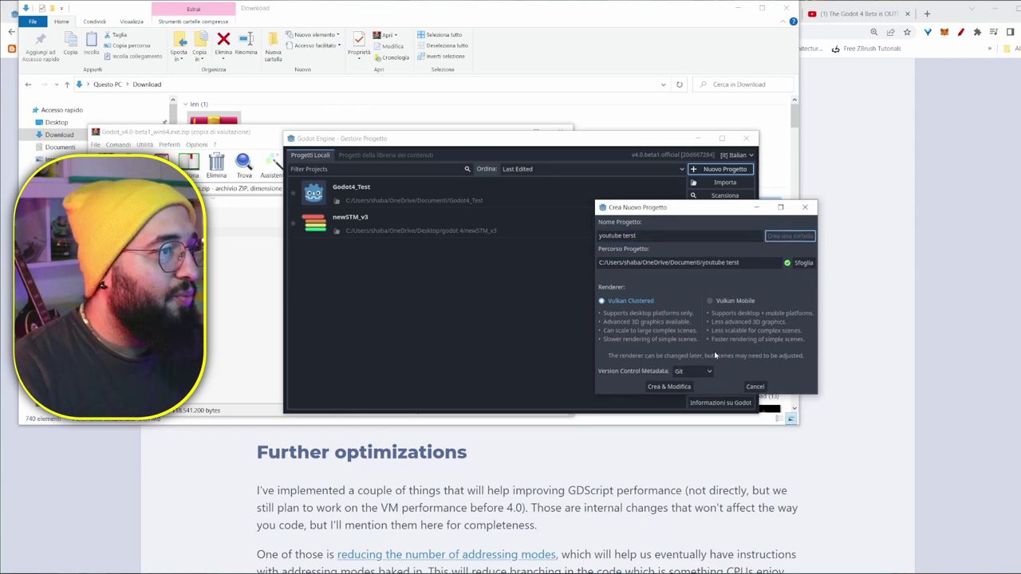
drag(706, 209, 407, 208)
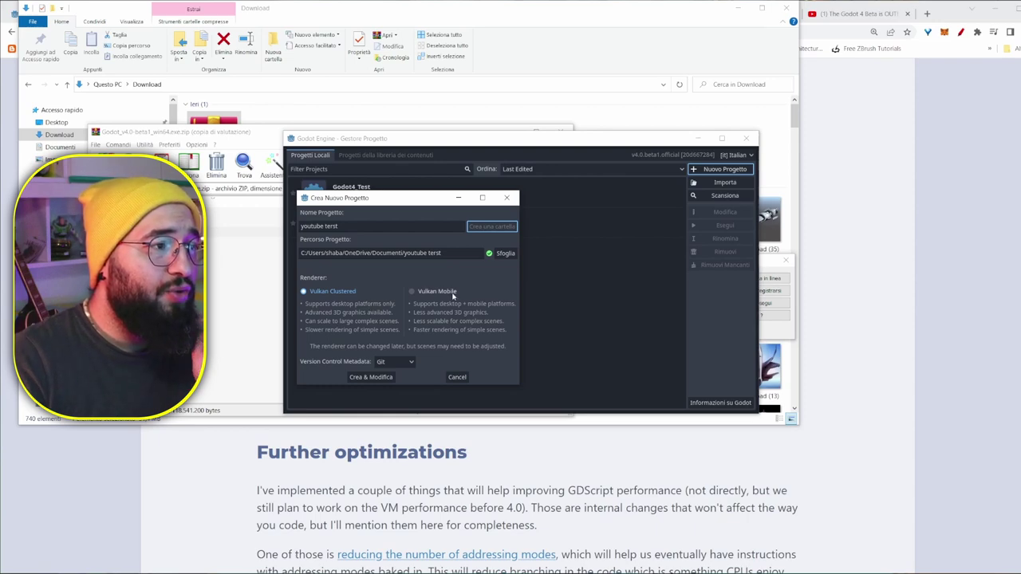
click(435, 291)
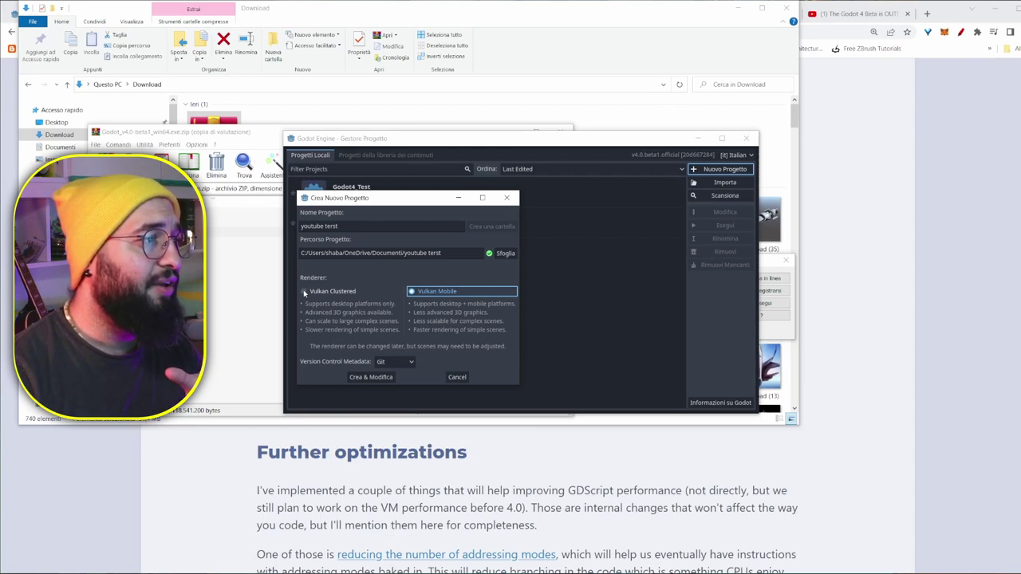
Step: Create the project with Vulkan Clustered and switch to the 2D workspace
click(304, 292)
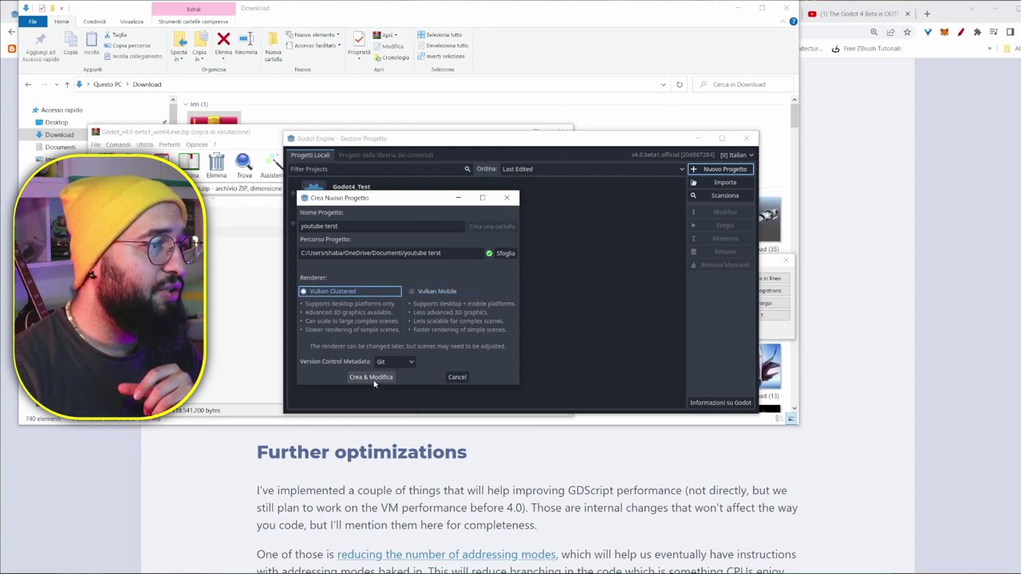
click(372, 377)
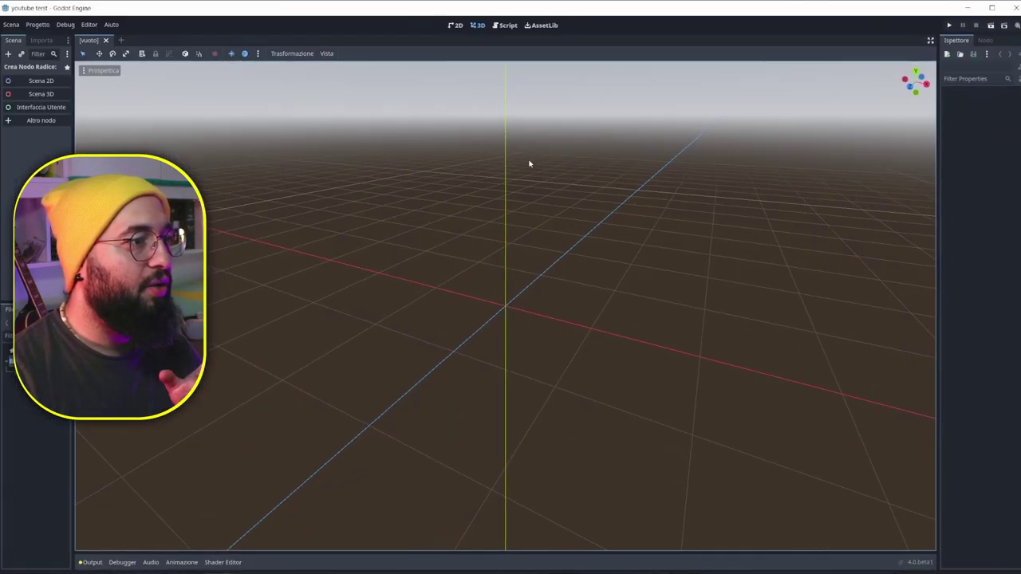
middle_drag(524, 276, 505, 333)
click(455, 25)
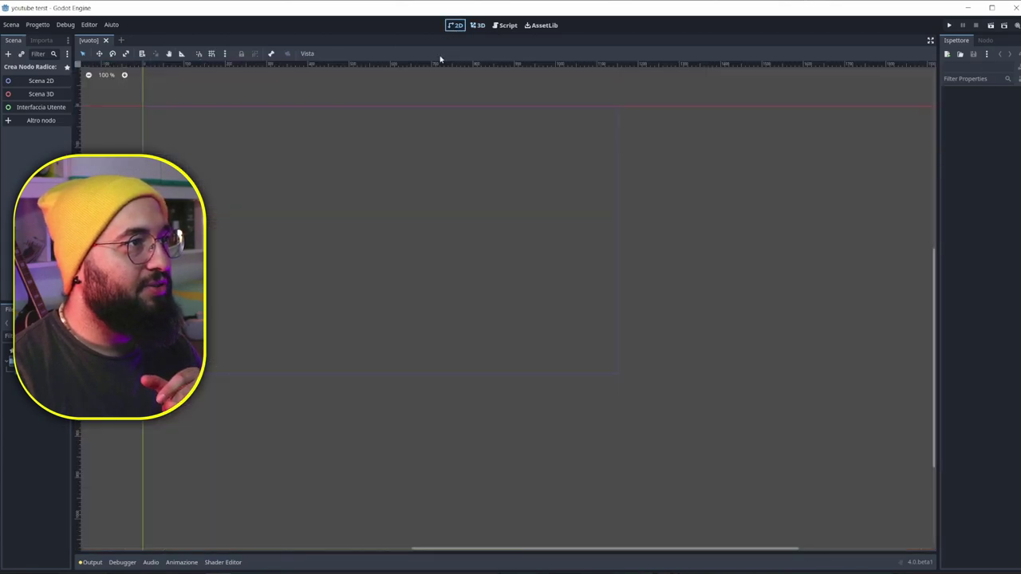
scroll(487, 251, up, 2)
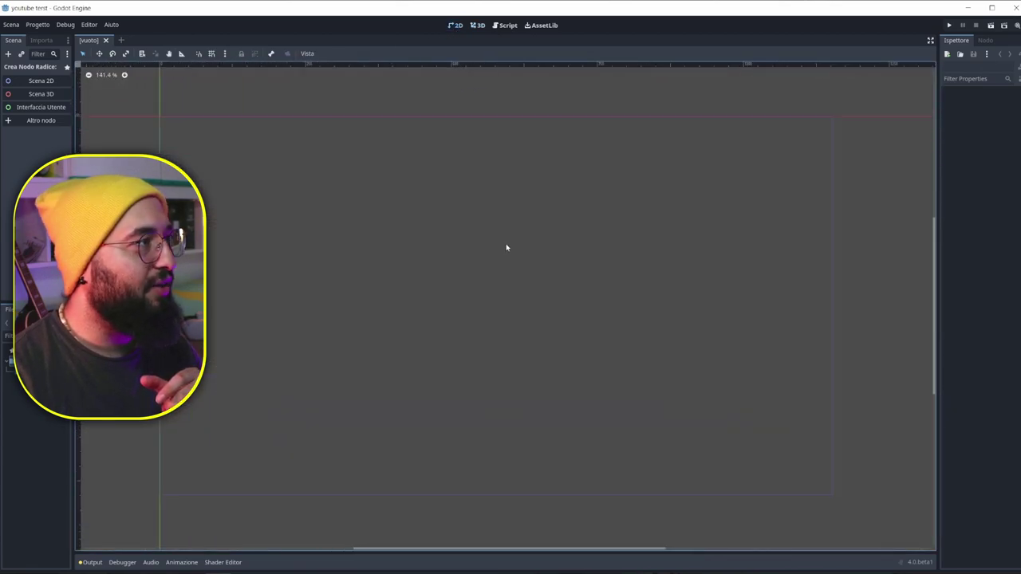
Step: Add feature profile 'my' enabling script editor, asset library and scene editing
click(92, 27)
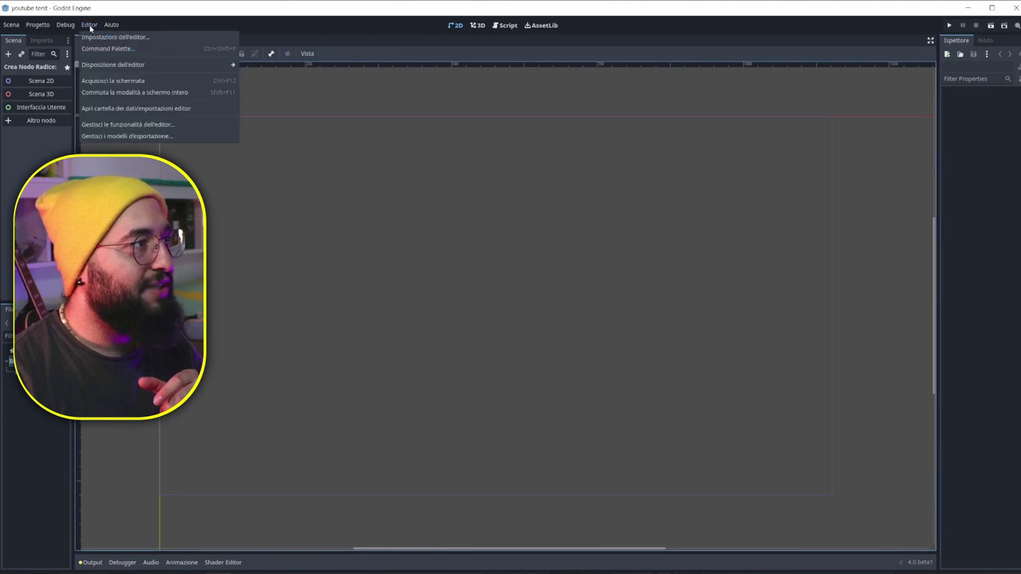
click(165, 109)
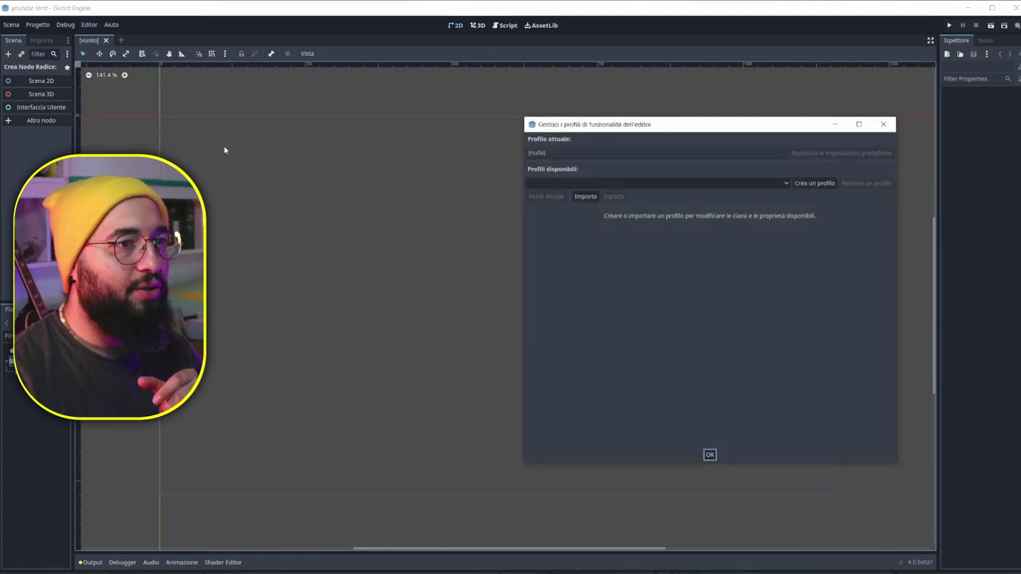
click(815, 184)
text(my)
click(680, 313)
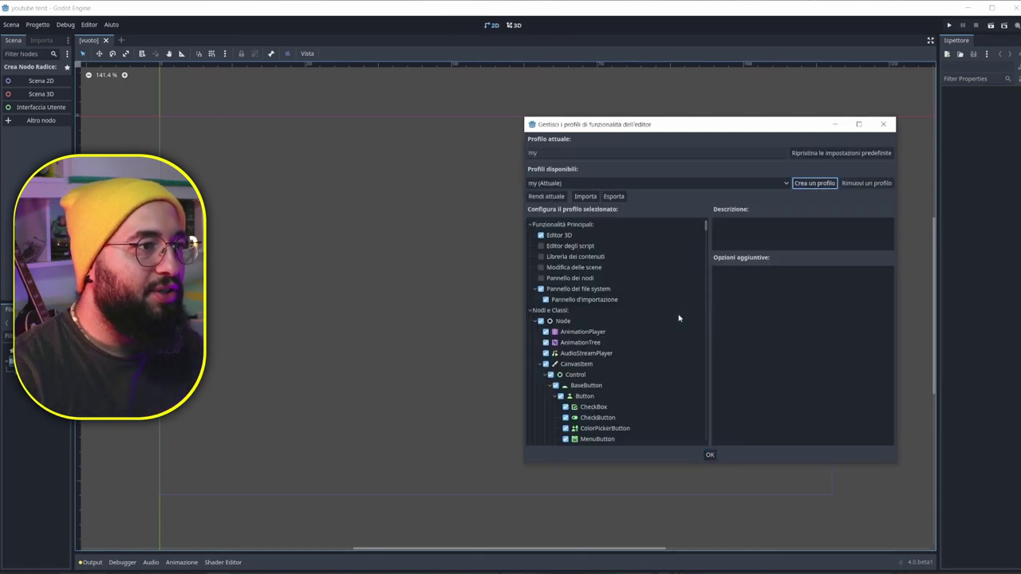
click(541, 246)
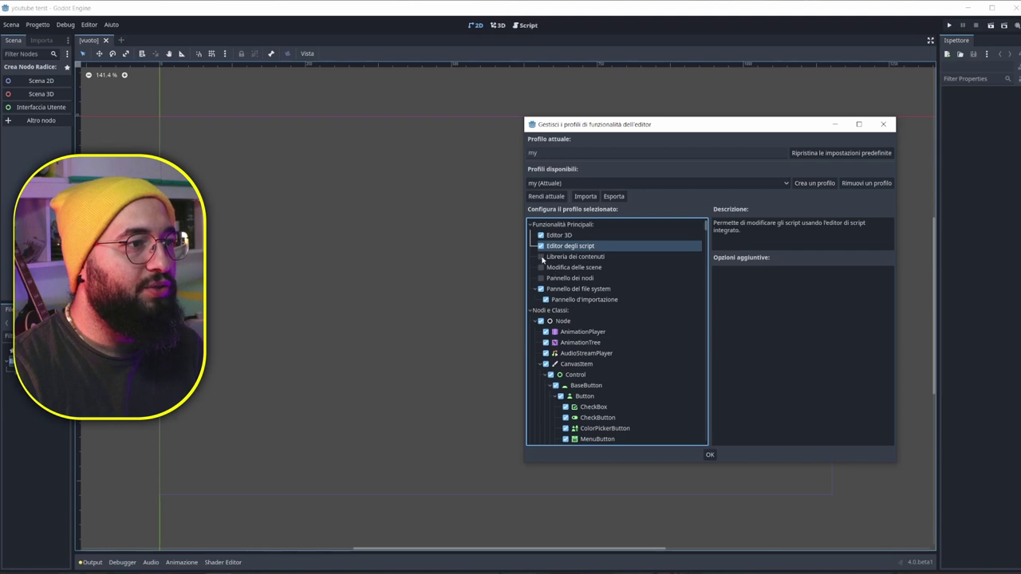
click(541, 257)
click(541, 267)
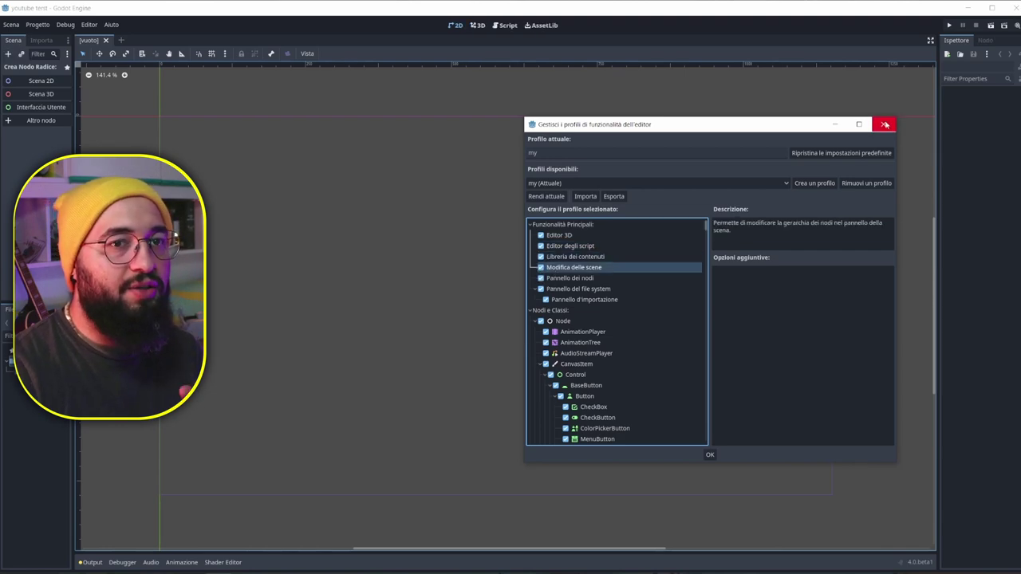
click(885, 126)
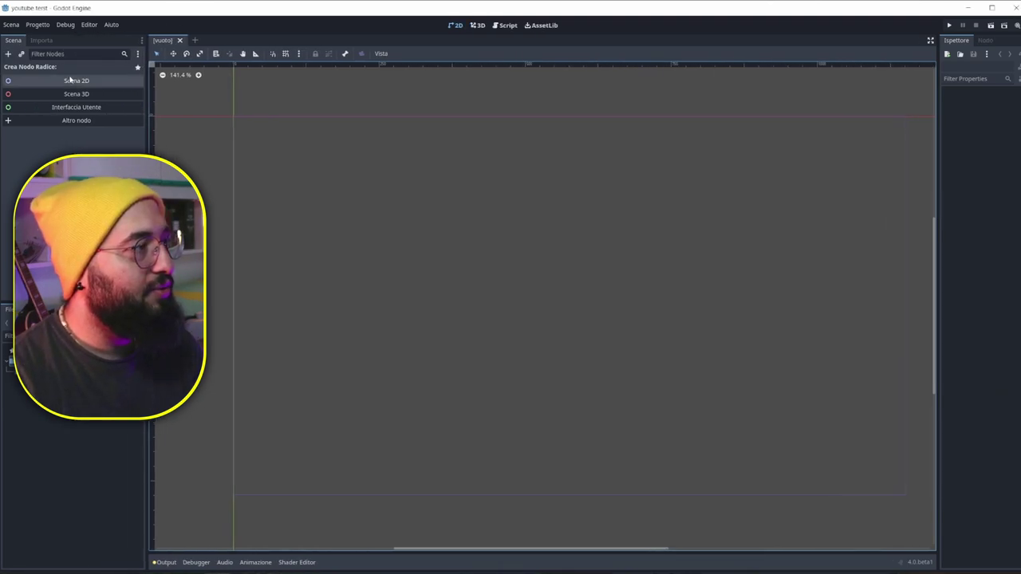
Step: Create a Node2d scene with icon.svg centred on the canvas and attach Node2d.gd
click(78, 80)
click(120, 420)
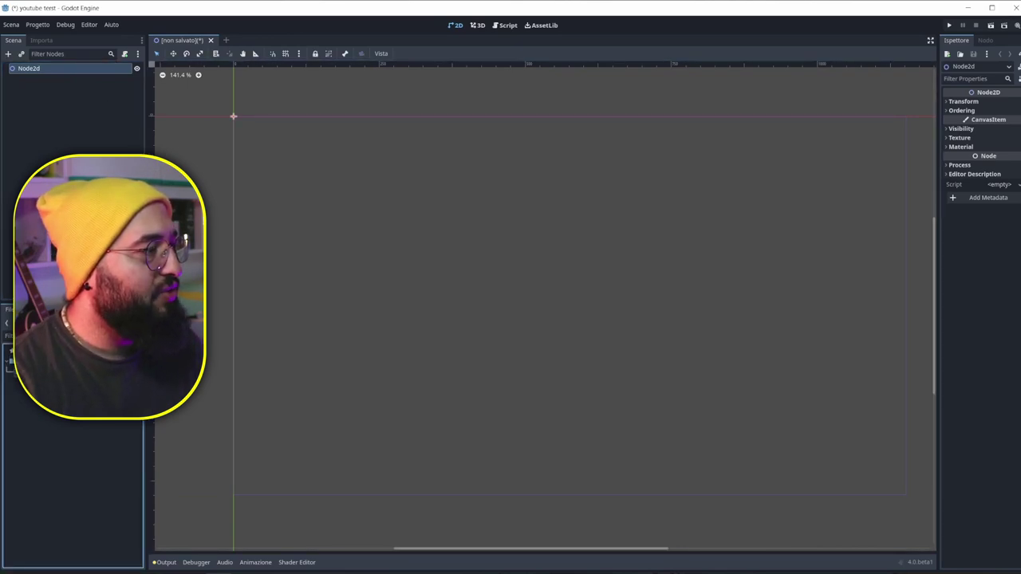
drag(48, 363, 245, 127)
click(64, 68)
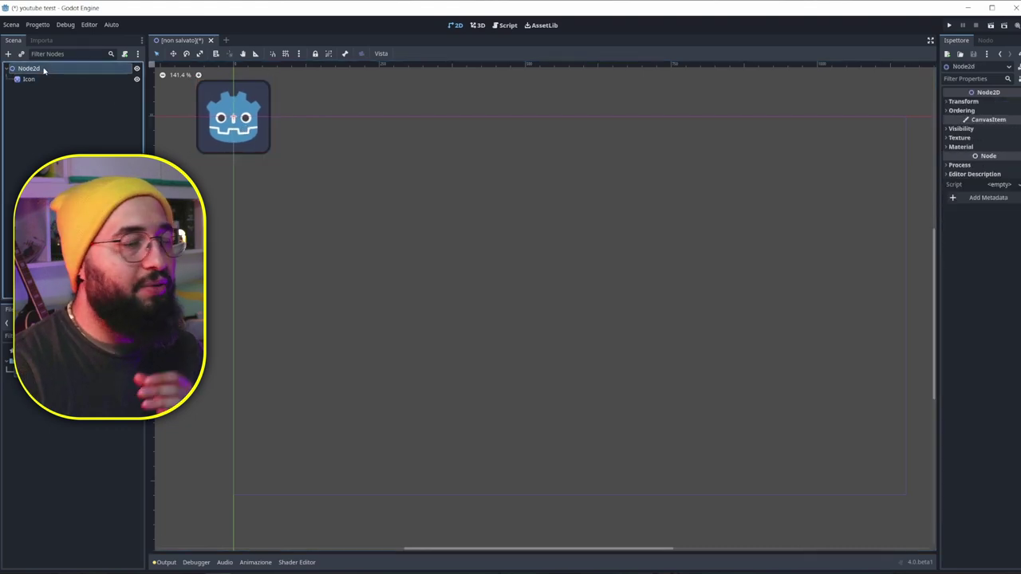
drag(158, 117, 367, 219)
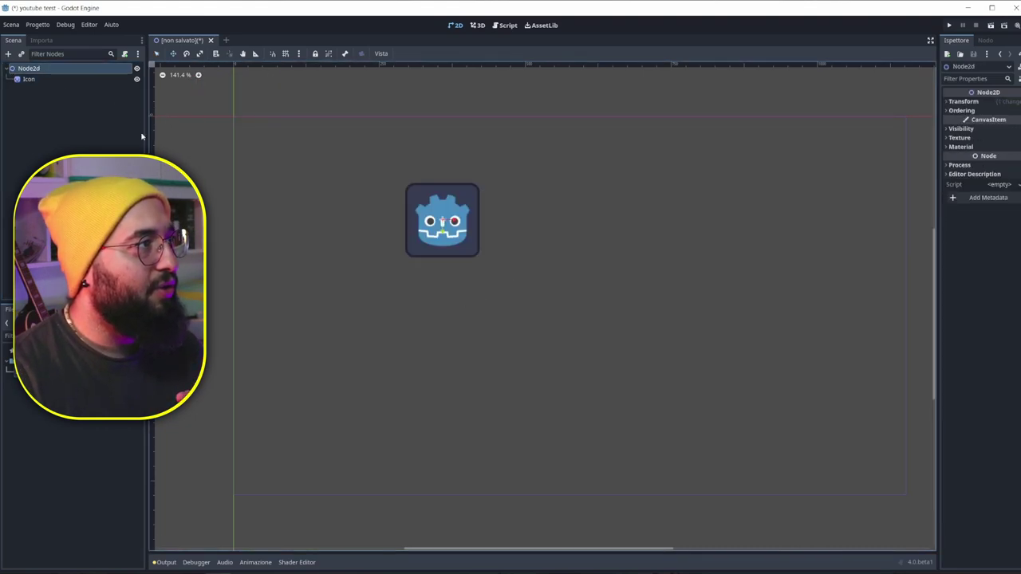
click(124, 54)
click(675, 378)
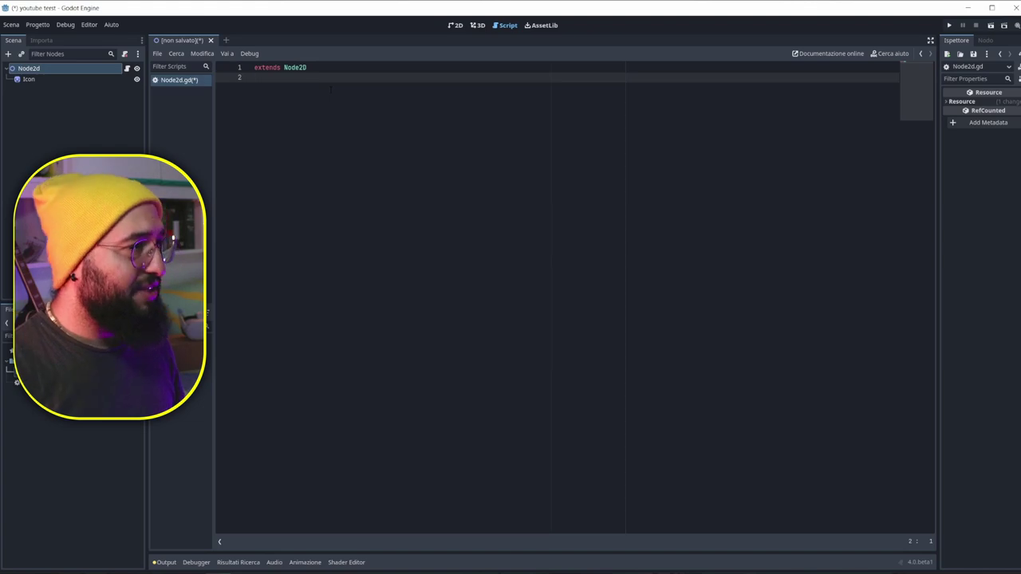
Step: Add an exported variable mySpeed = 0 and confirm My Speed appears in Node2d's properties
key(Return)
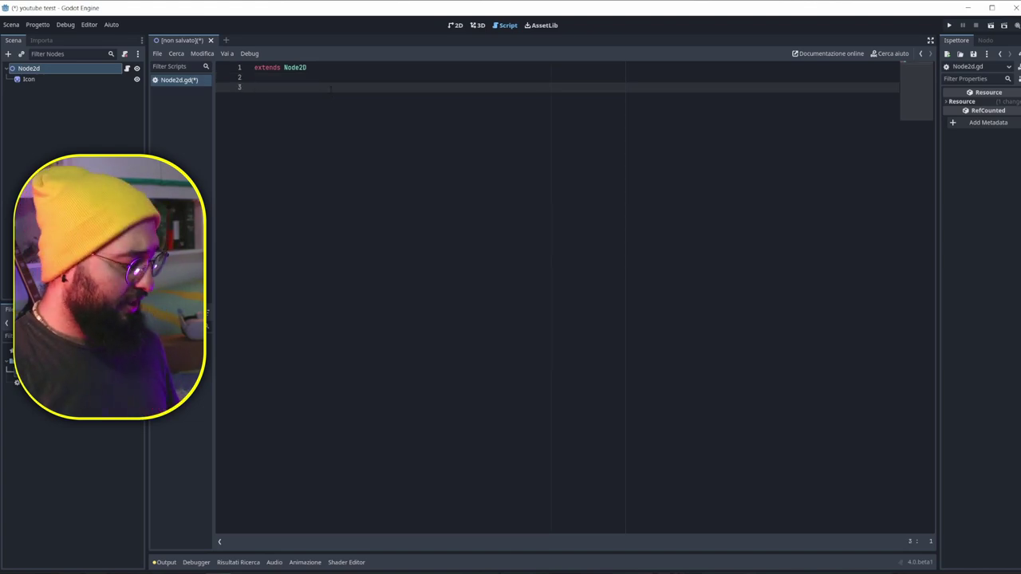
text(@)
key(Return)
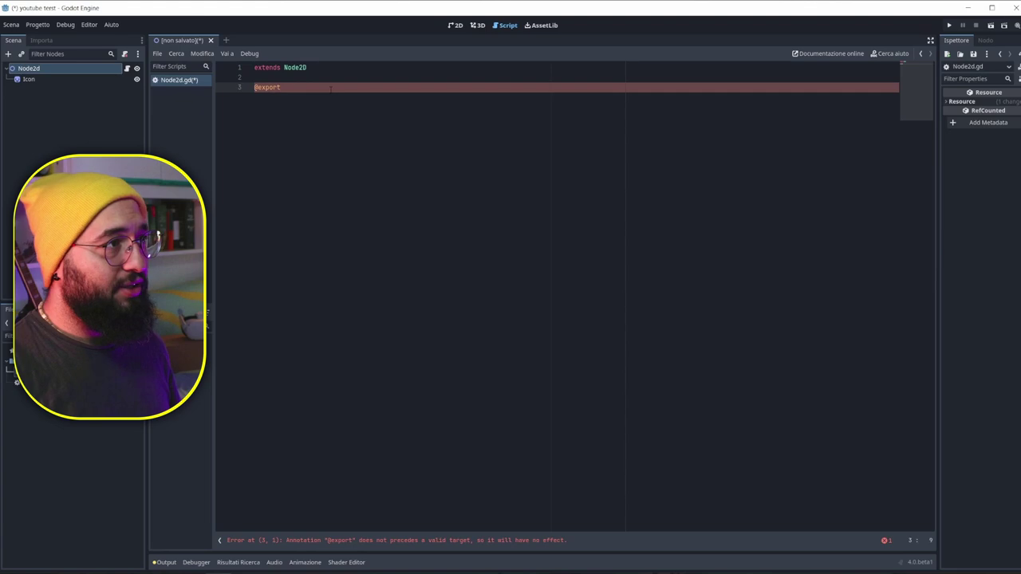
text(var)
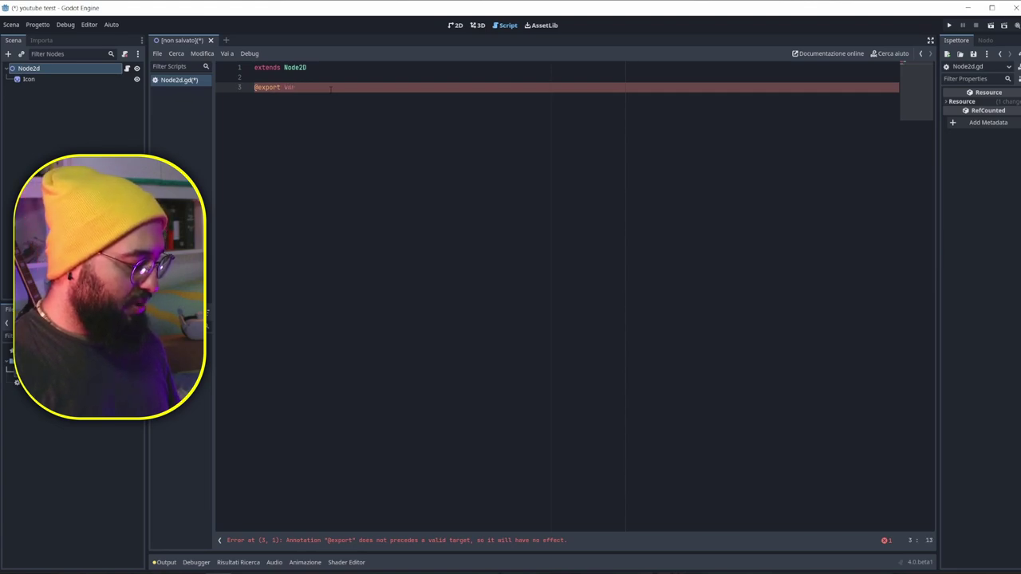
text( mySpeed )
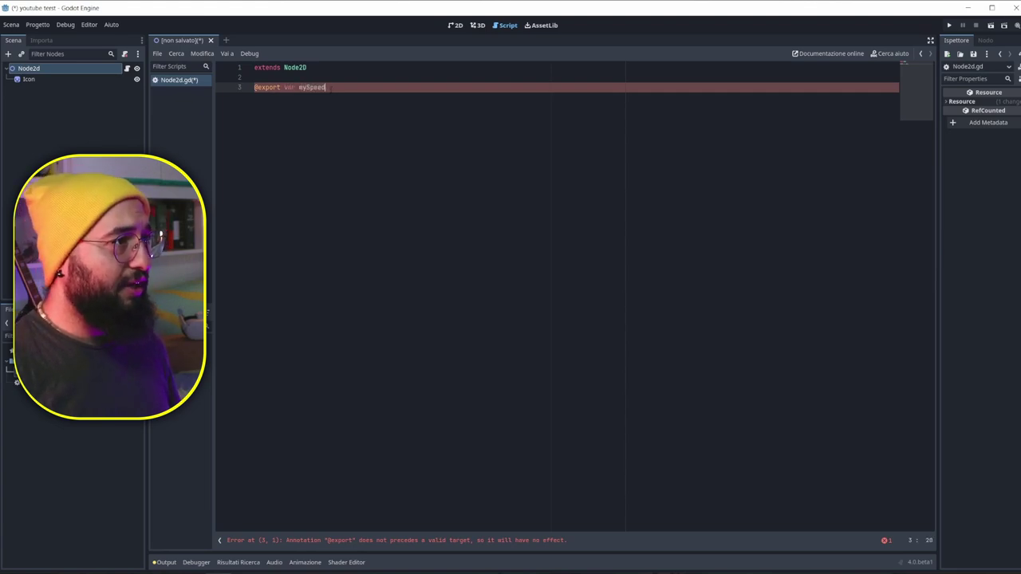
text(= 0)
key(Return)
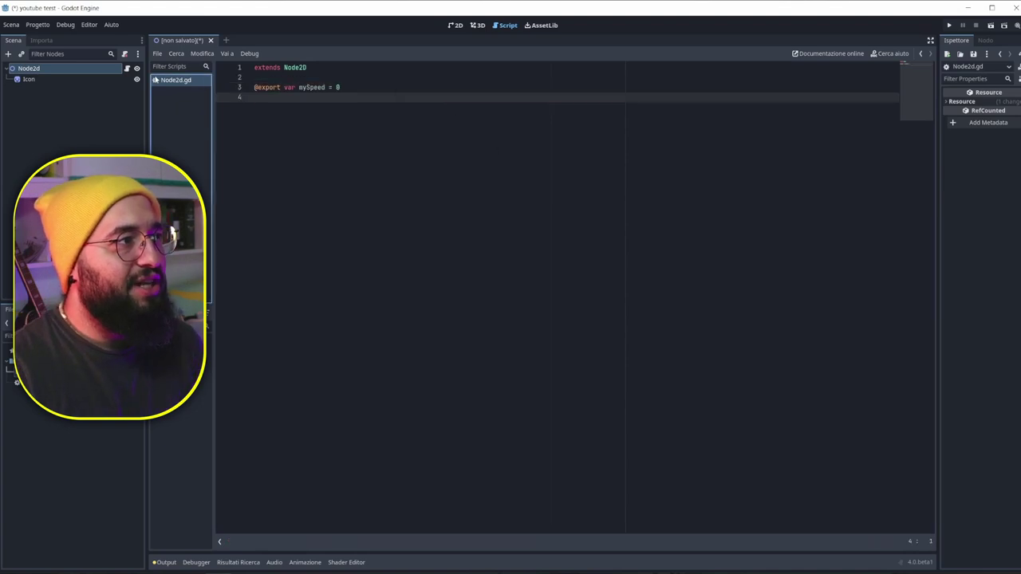
click(65, 70)
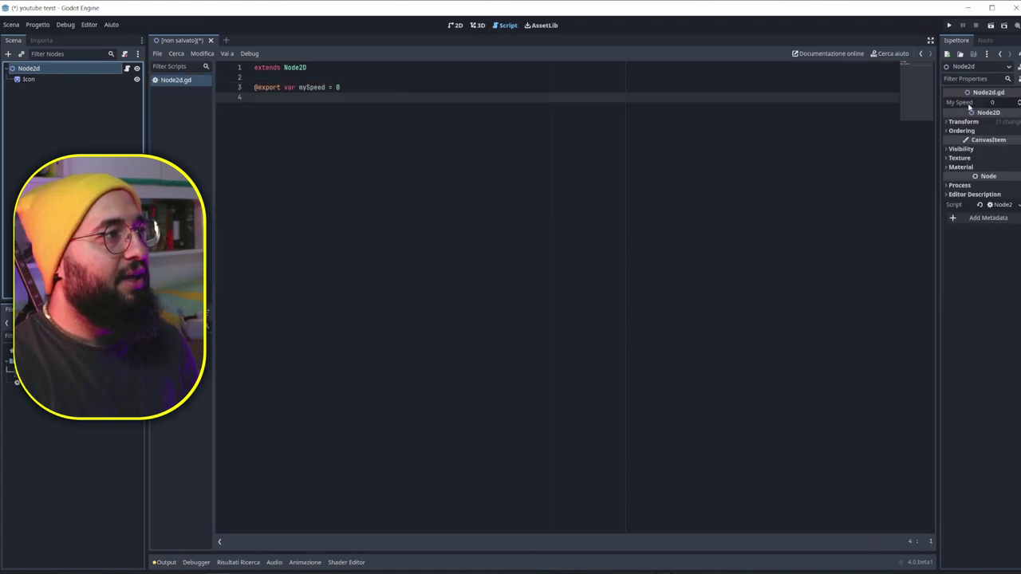
click(385, 97)
Step: Add an exported myColor = Color() and pick a pink colour for it with the colour picker
text(@)
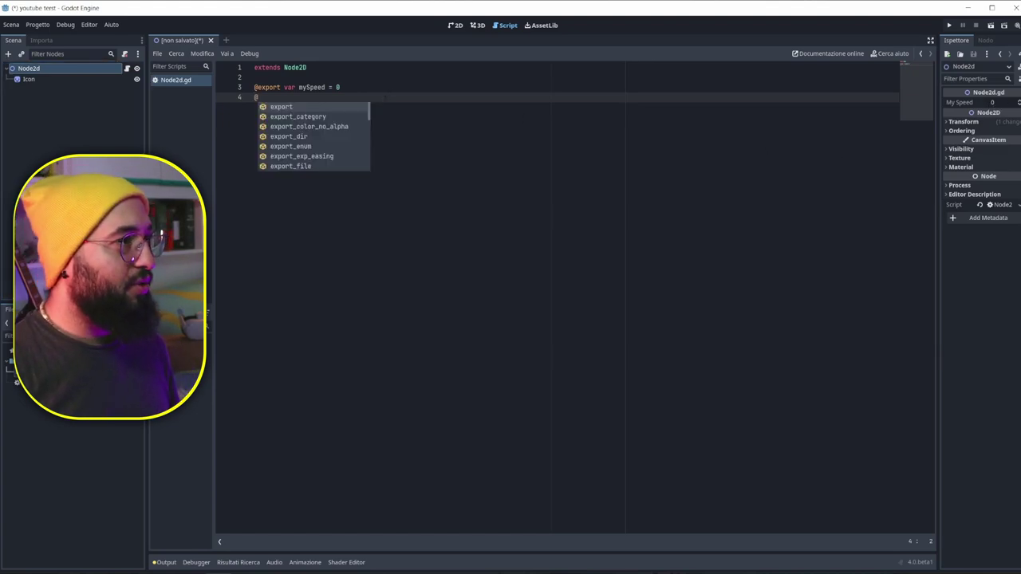
key(Return)
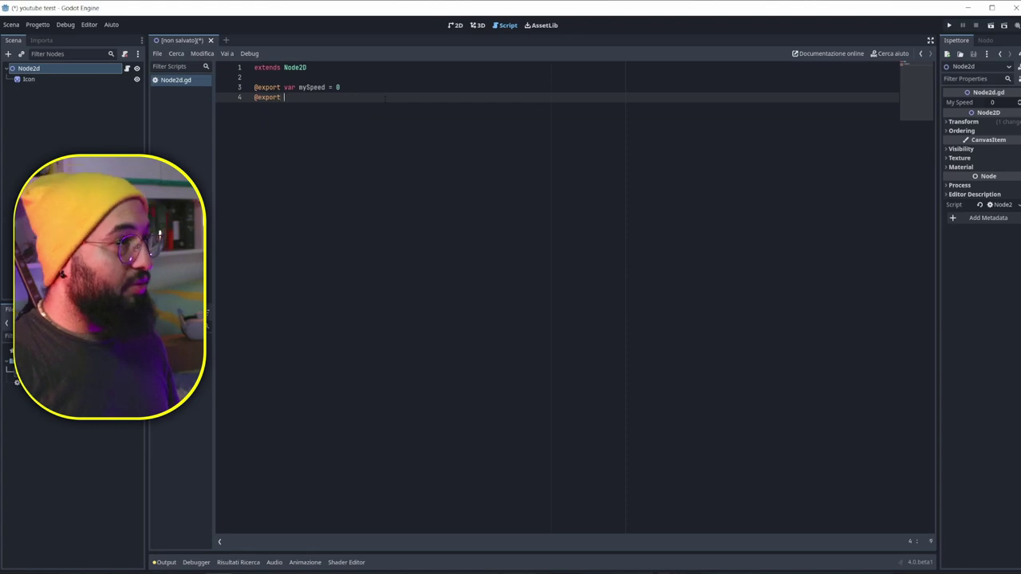
text(var myColor)
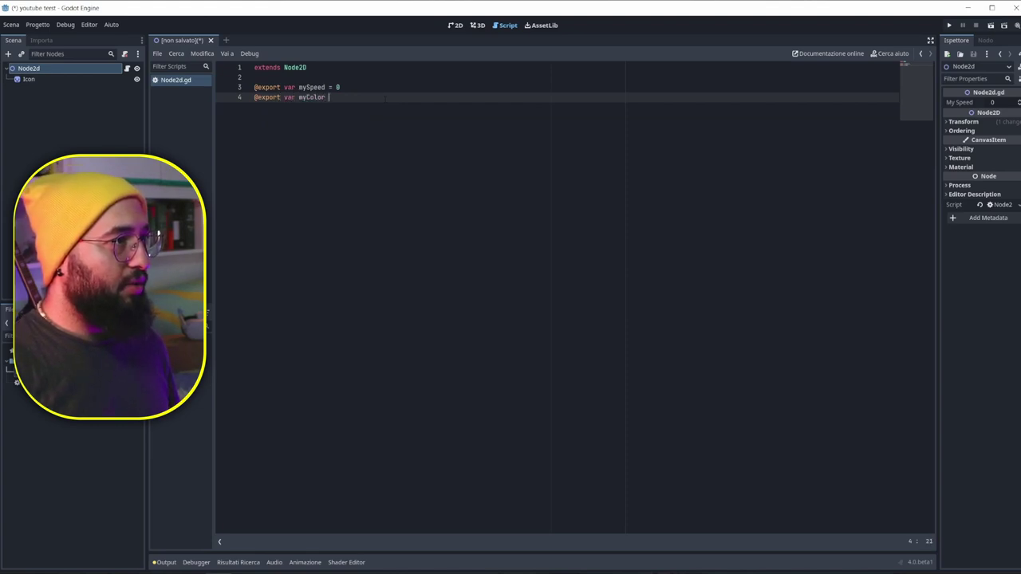
text( = Color()
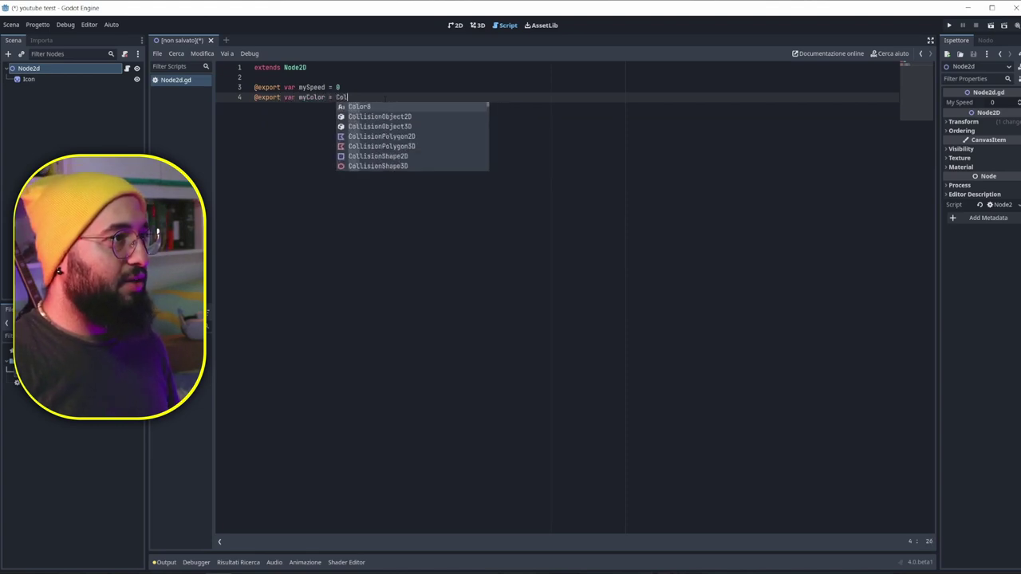
right_click(348, 97)
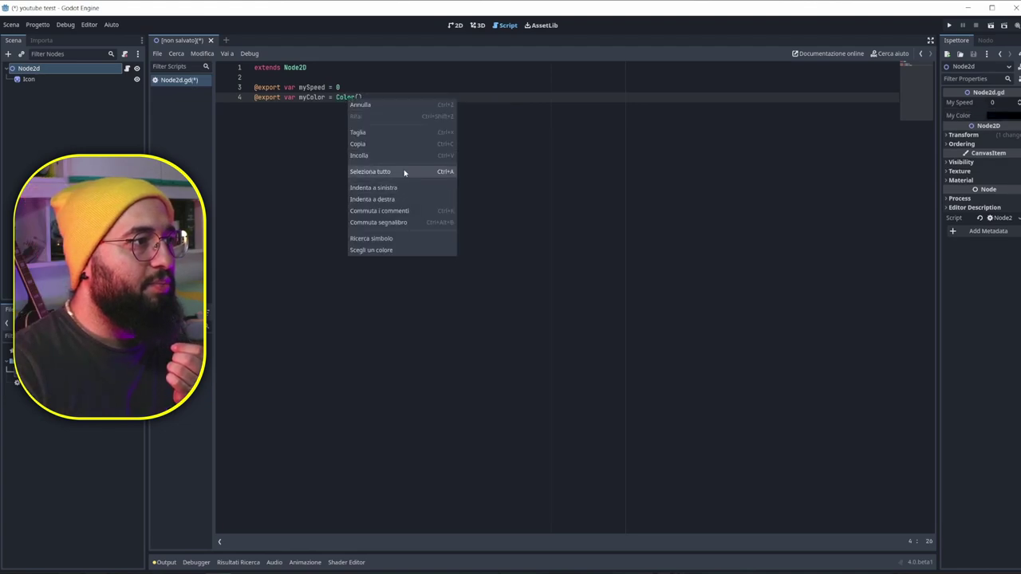
click(389, 249)
click(399, 130)
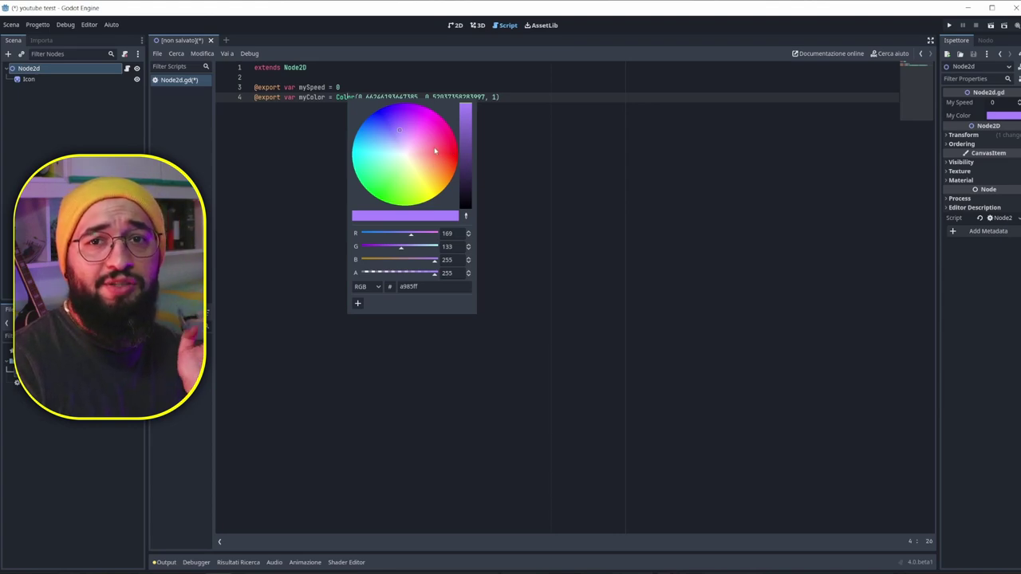
drag(419, 152, 384, 153)
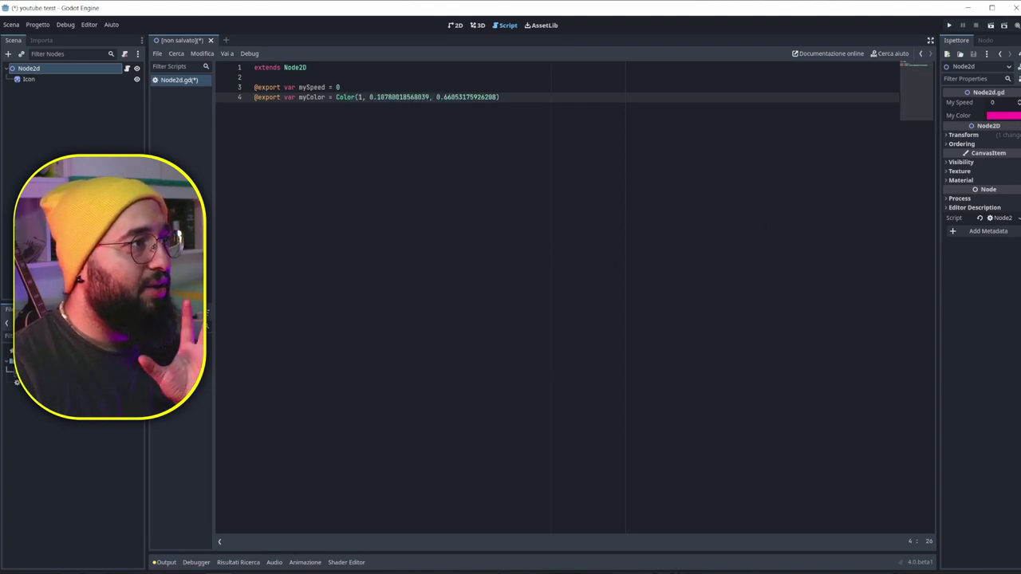
key(End)
Step: Open the documentation page for Node2d.gd from the My Speed property's context menu
right_click(955, 102)
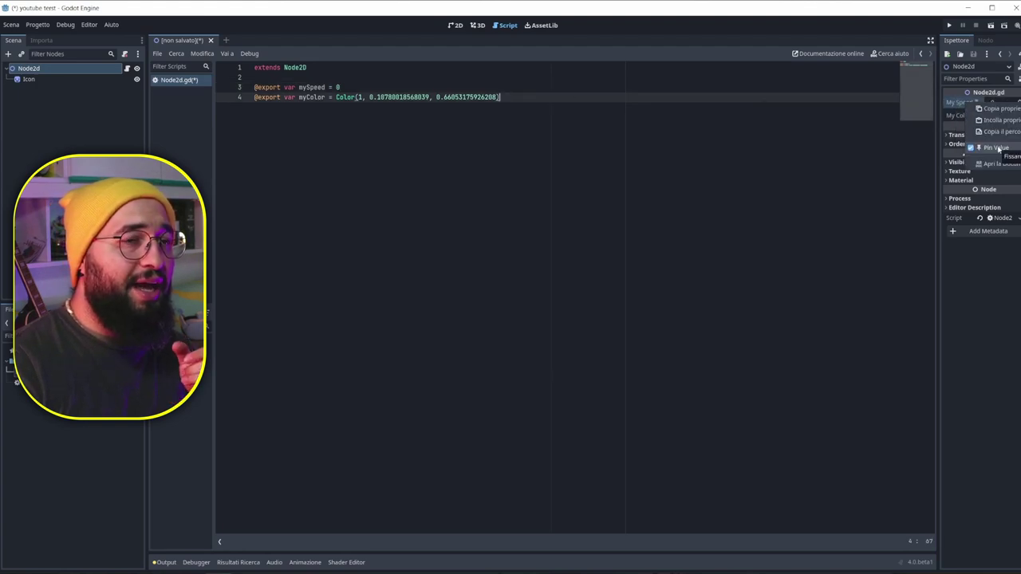
click(963, 111)
right_click(969, 116)
click(961, 106)
right_click(961, 104)
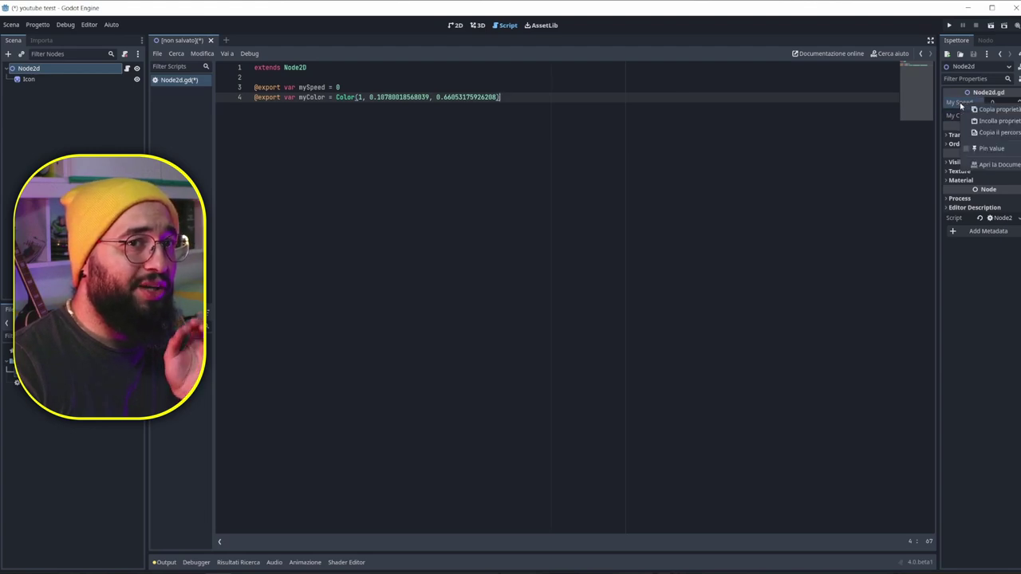
click(1012, 165)
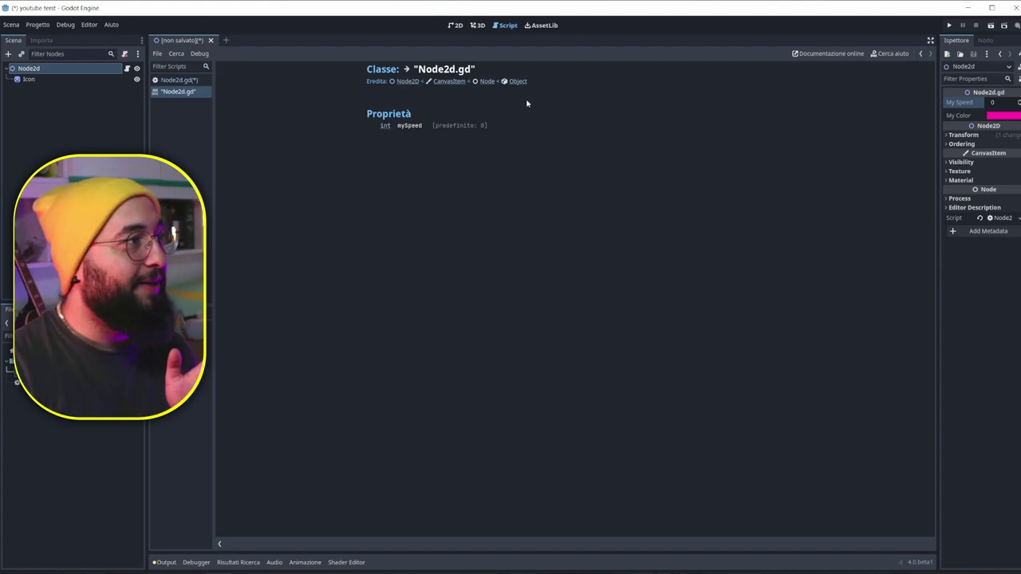
Step: Declare class_name myPlayer on line 2 of Node2d.gd and save the script
click(86, 70)
click(253, 77)
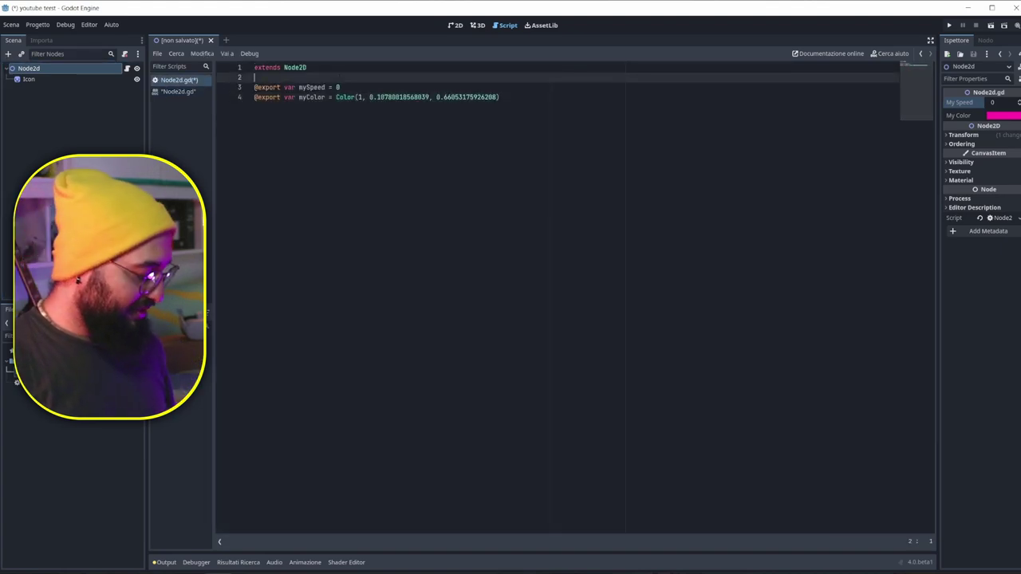
key(Return)
key(Up)
text(class_name myPlayer)
key(ctrl+s)
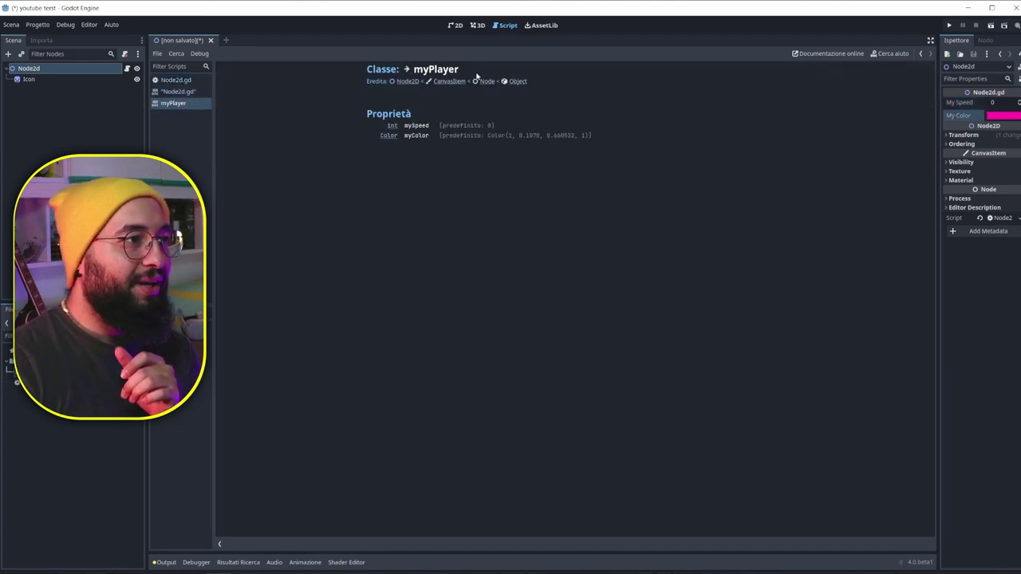
Step: Review the myPlayer docs listing mySpeed and myColor with defaults, then return to the script
drag(368, 116, 412, 115)
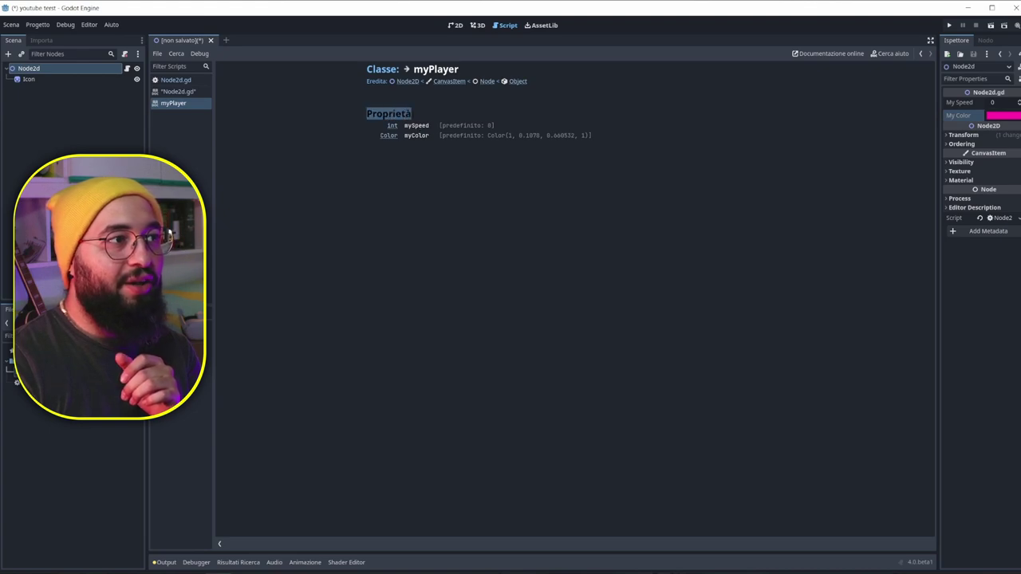
double_click(423, 128)
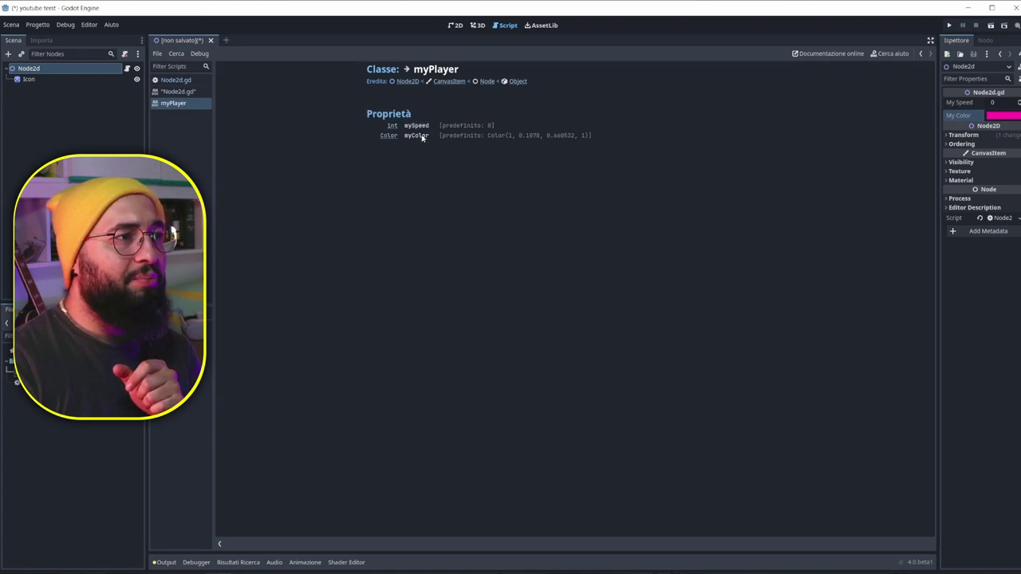
double_click(416, 135)
drag(457, 136, 565, 228)
click(583, 138)
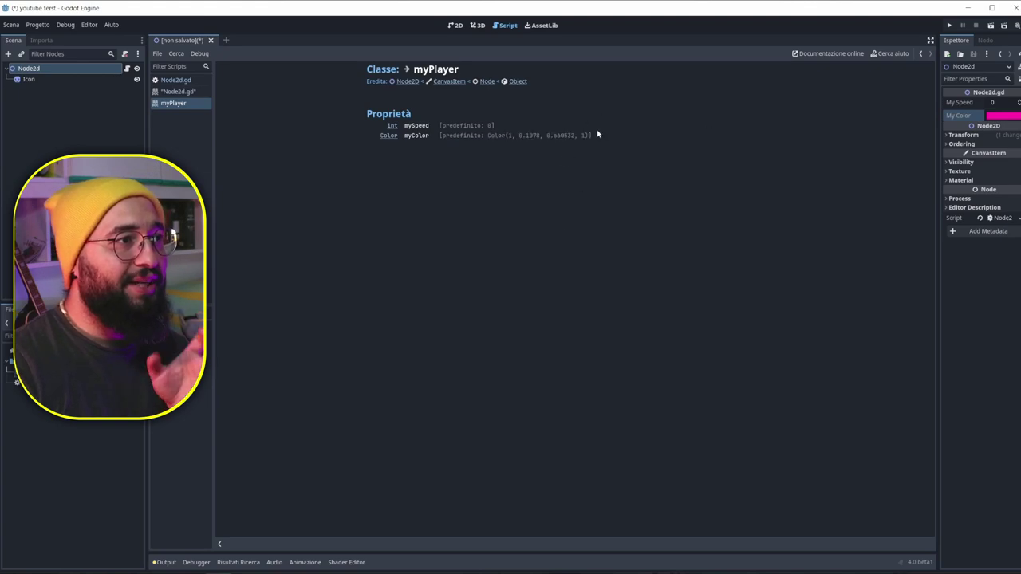
key(alt+Left)
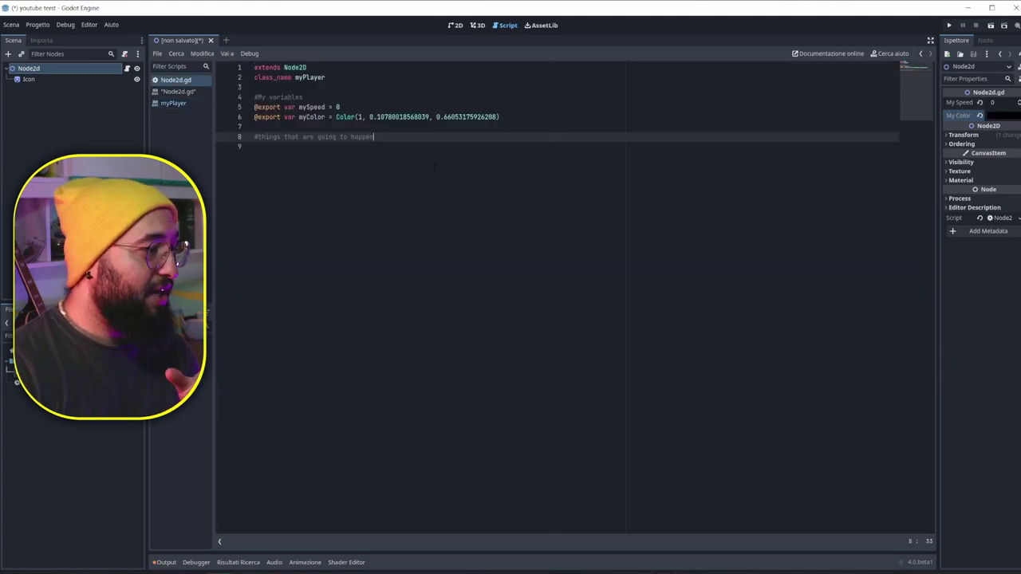
Step: Show the Output log and filter out editor messages, leaving the 'myPlayer hides a global script class' error
click(166, 563)
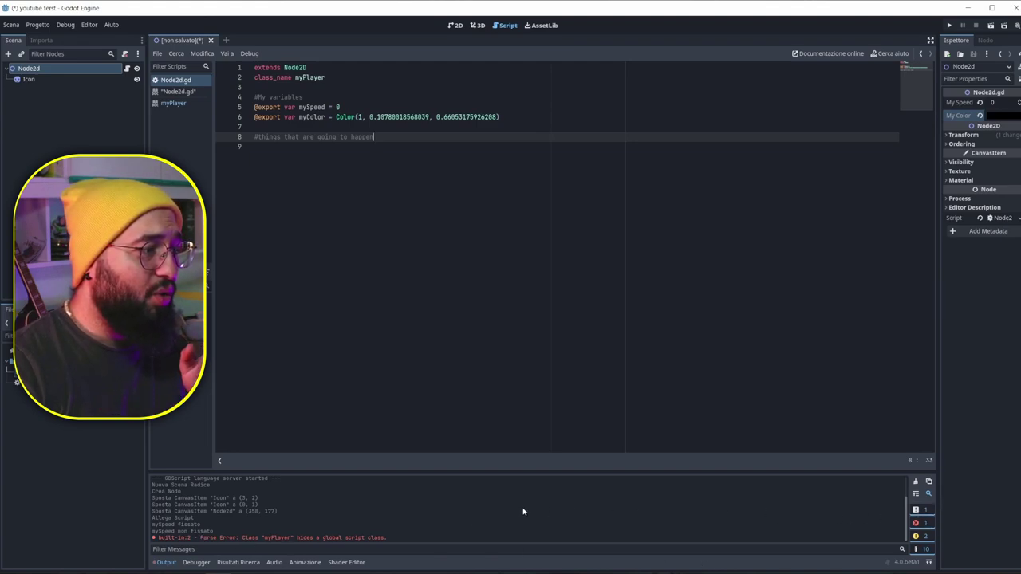
scroll(419, 508, up, 3)
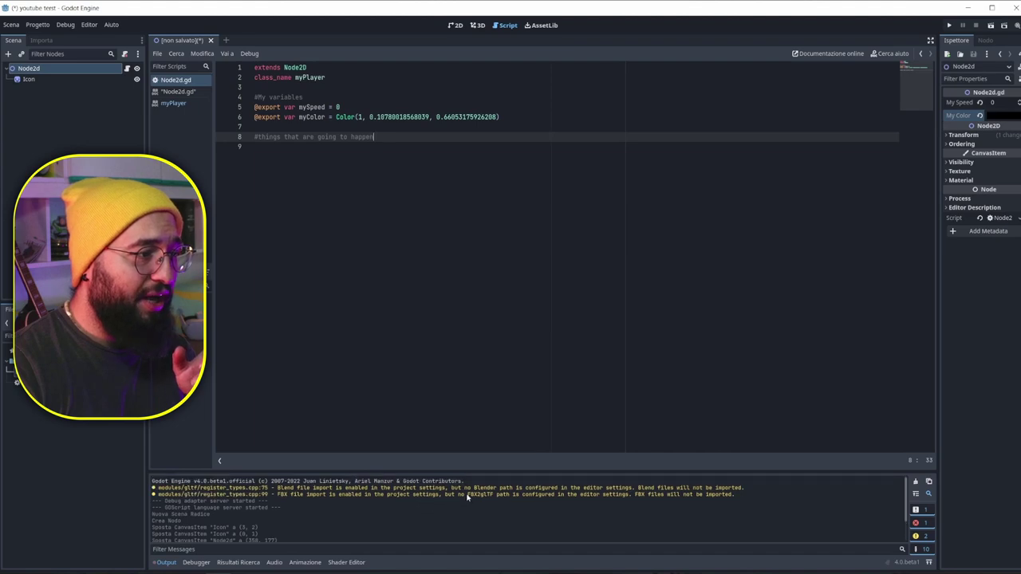
scroll(384, 539, down, 2)
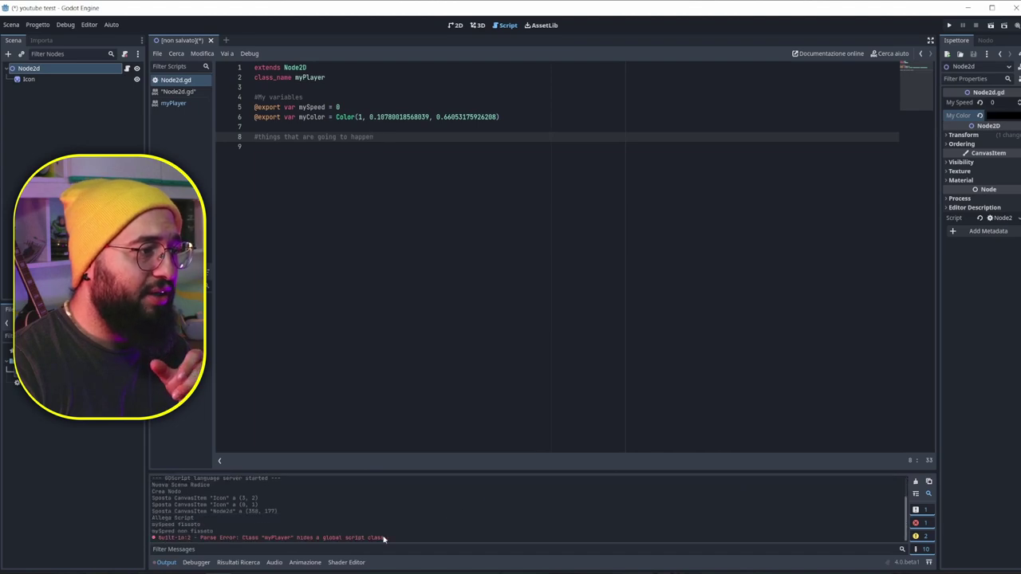
click(923, 524)
click(923, 524)
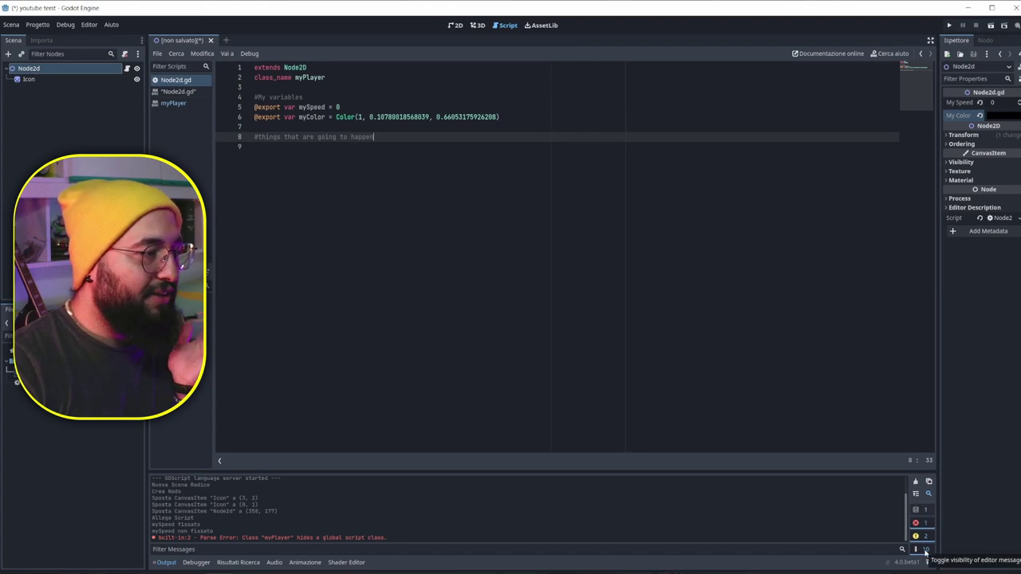
click(926, 551)
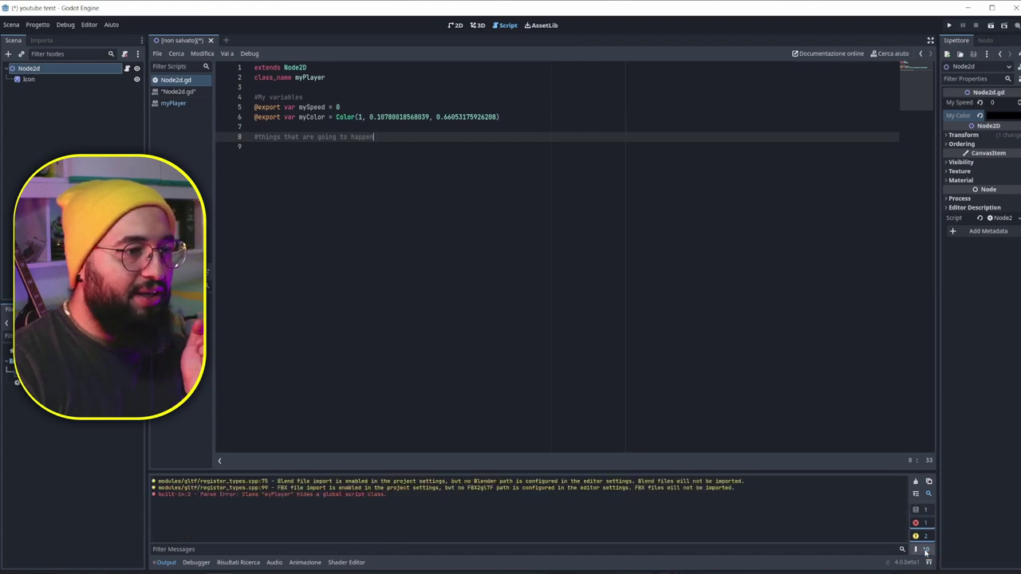